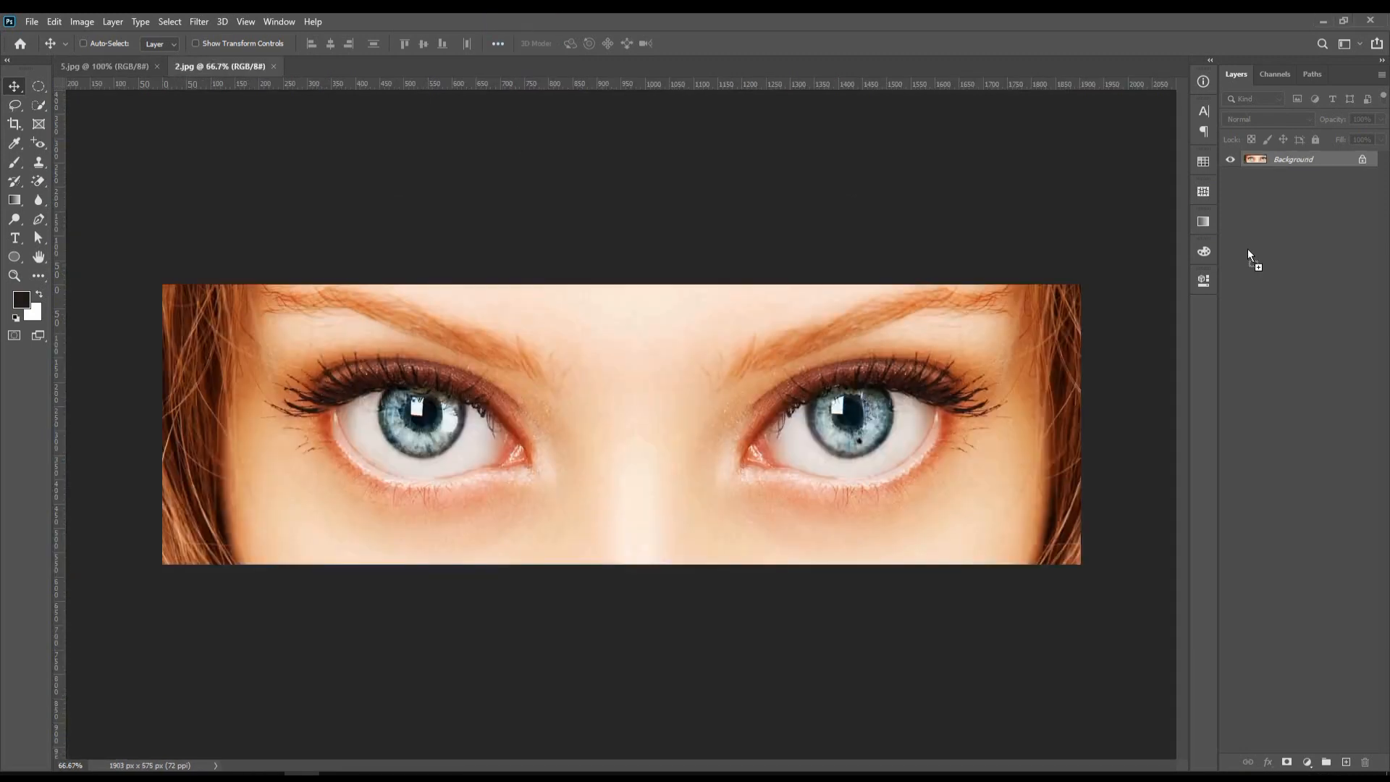
# Step: Unlock the Background layer of 2.jpg and move the eyes image into the 5.jpg apple document
pyautogui.click(1363, 161)
pyautogui.moveTo(620, 409); pyautogui.dragTo(199, 109)
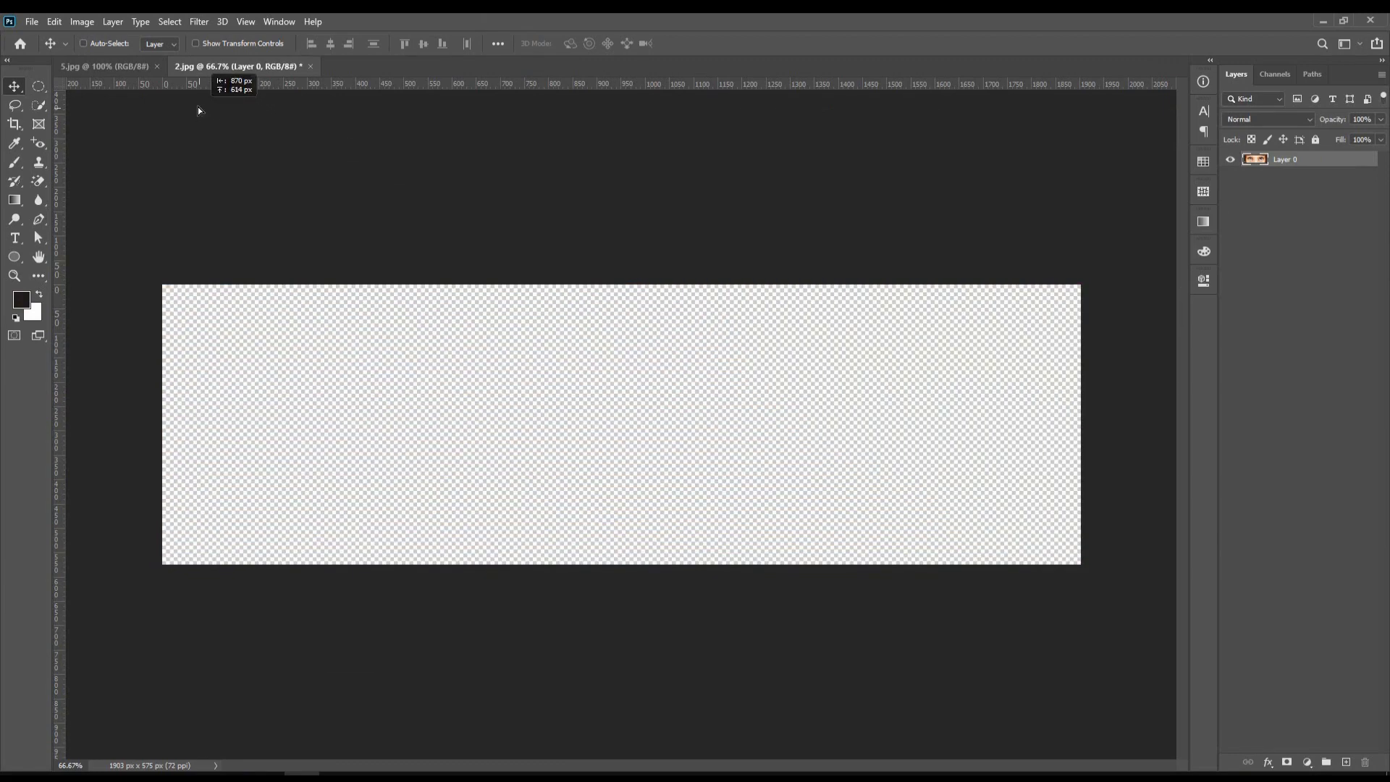
pyautogui.moveTo(142, 71); pyautogui.dragTo(627, 441)
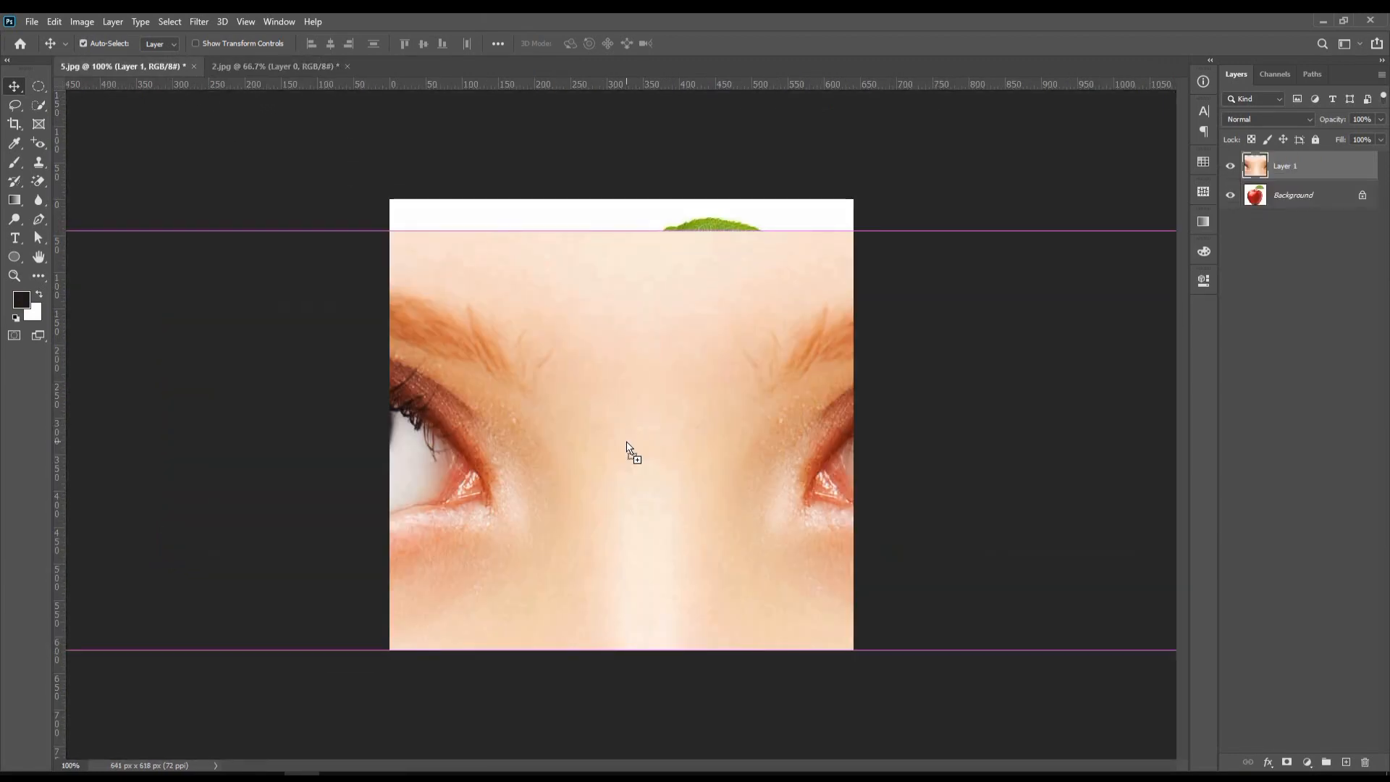
# Step: Scale the eyes layer down with Free Transform so it spans the middle of the apple, and apply the transformation
pyautogui.hotkey('ctrl', 't')
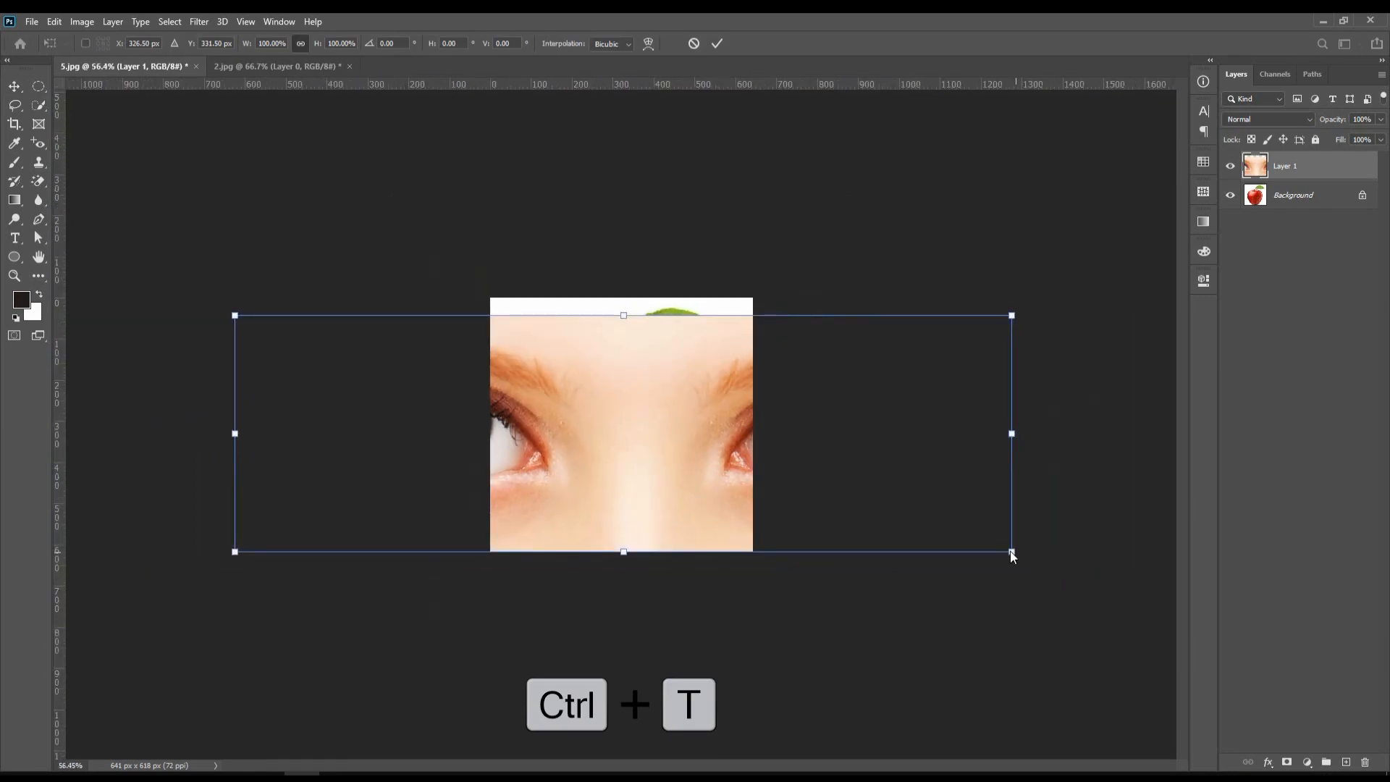
pyautogui.moveTo(1005, 548); pyautogui.dragTo(711, 449)
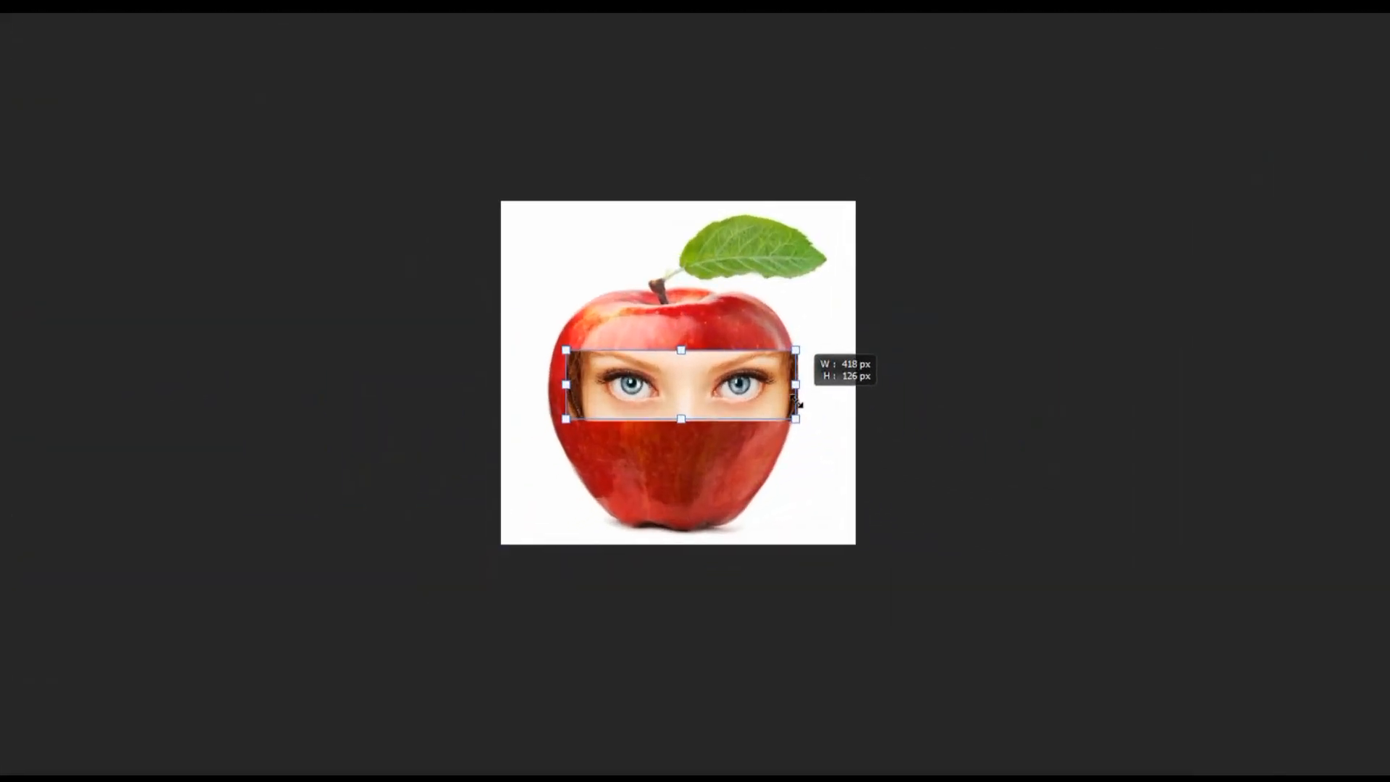
pyautogui.moveTo(797, 402); pyautogui.dragTo(717, 398)
pyautogui.click(826, 34)
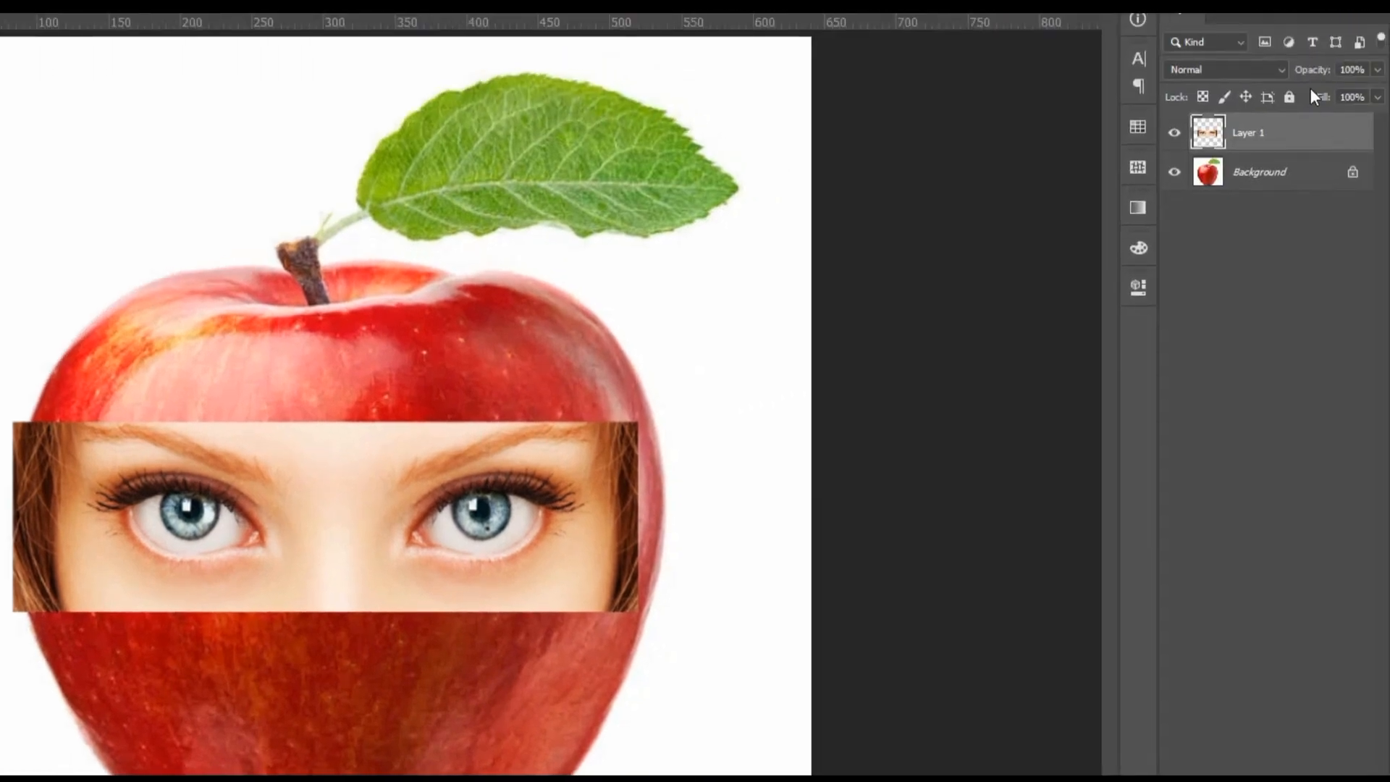
# Step: Lower the eyes layer's opacity to 66% and reposition the eyes so they sit centred across the apple
pyautogui.moveTo(1324, 76); pyautogui.dragTo(1314, 75)
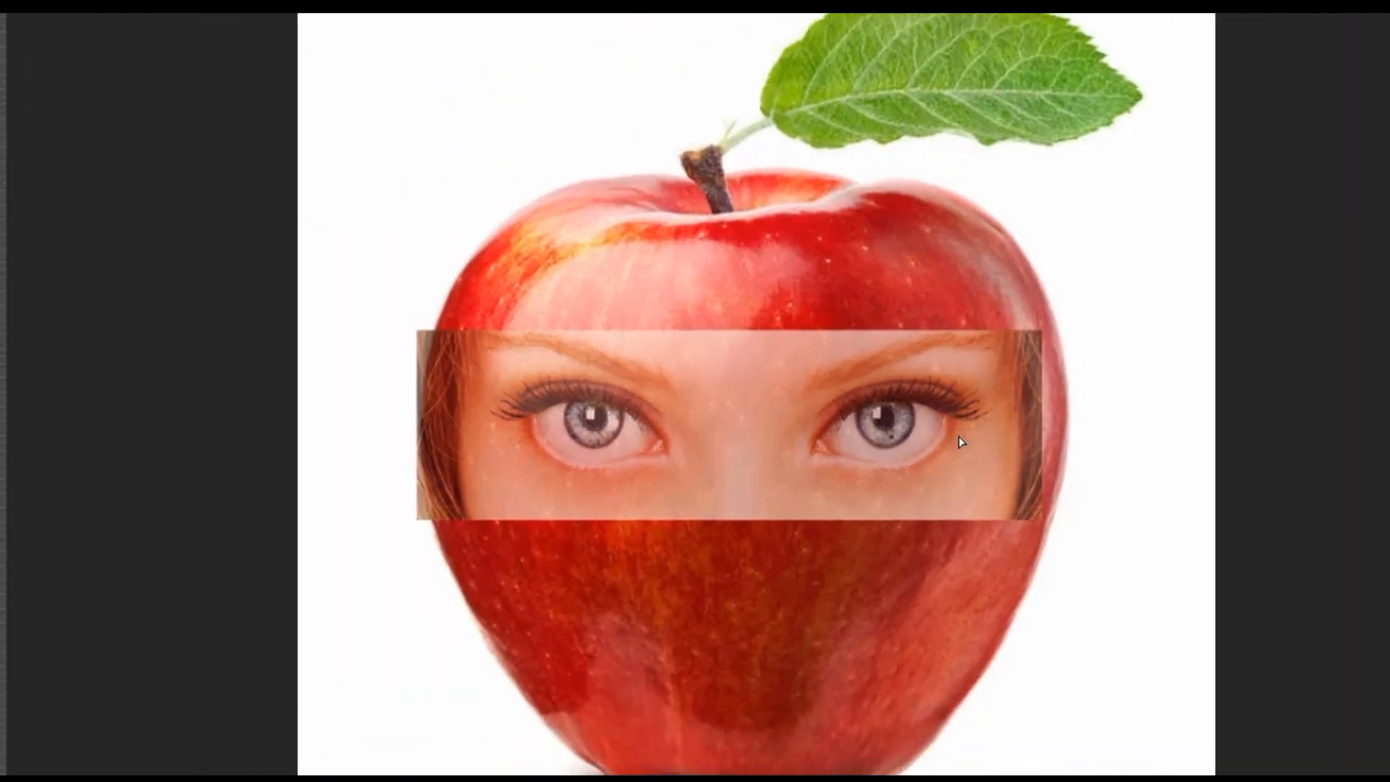
pyautogui.moveTo(560, 532); pyautogui.dragTo(572, 528)
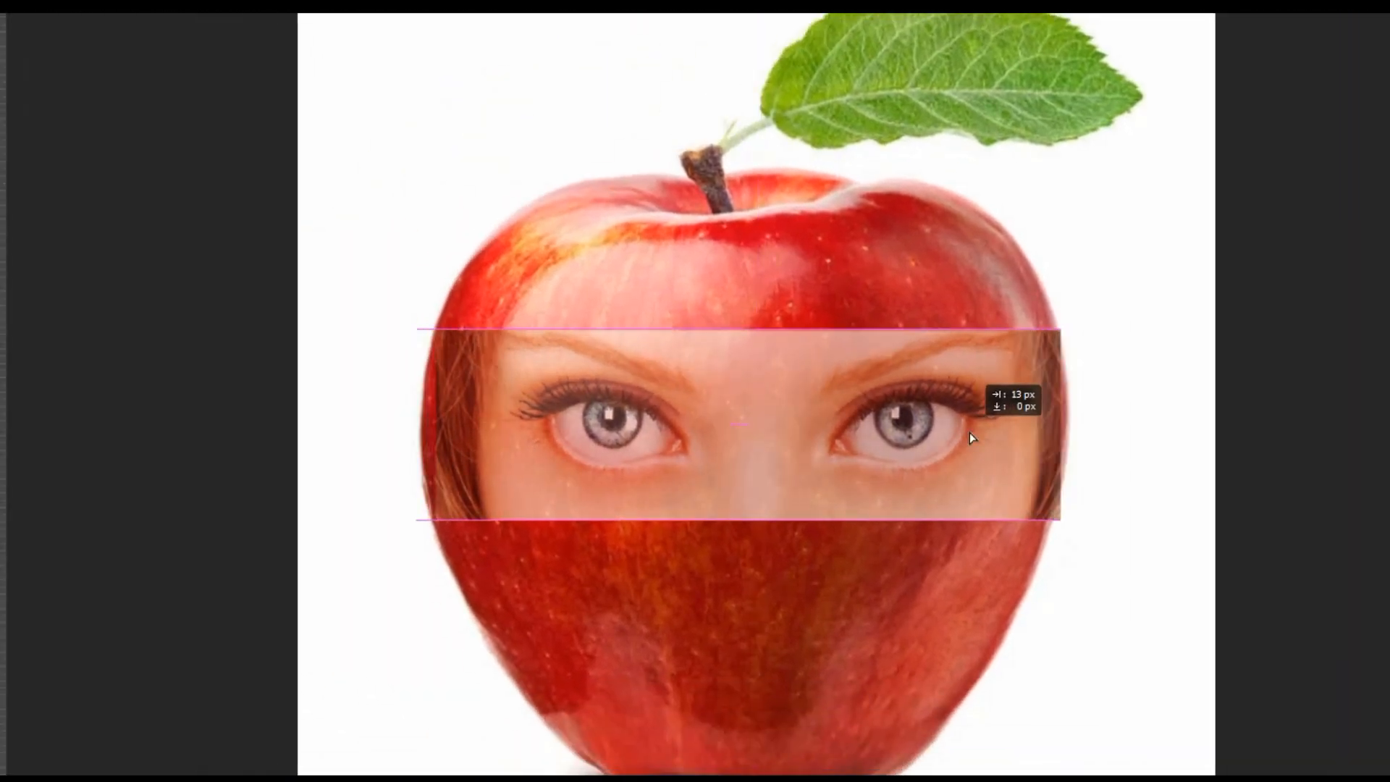
pyautogui.moveTo(970, 432); pyautogui.dragTo(875, 440)
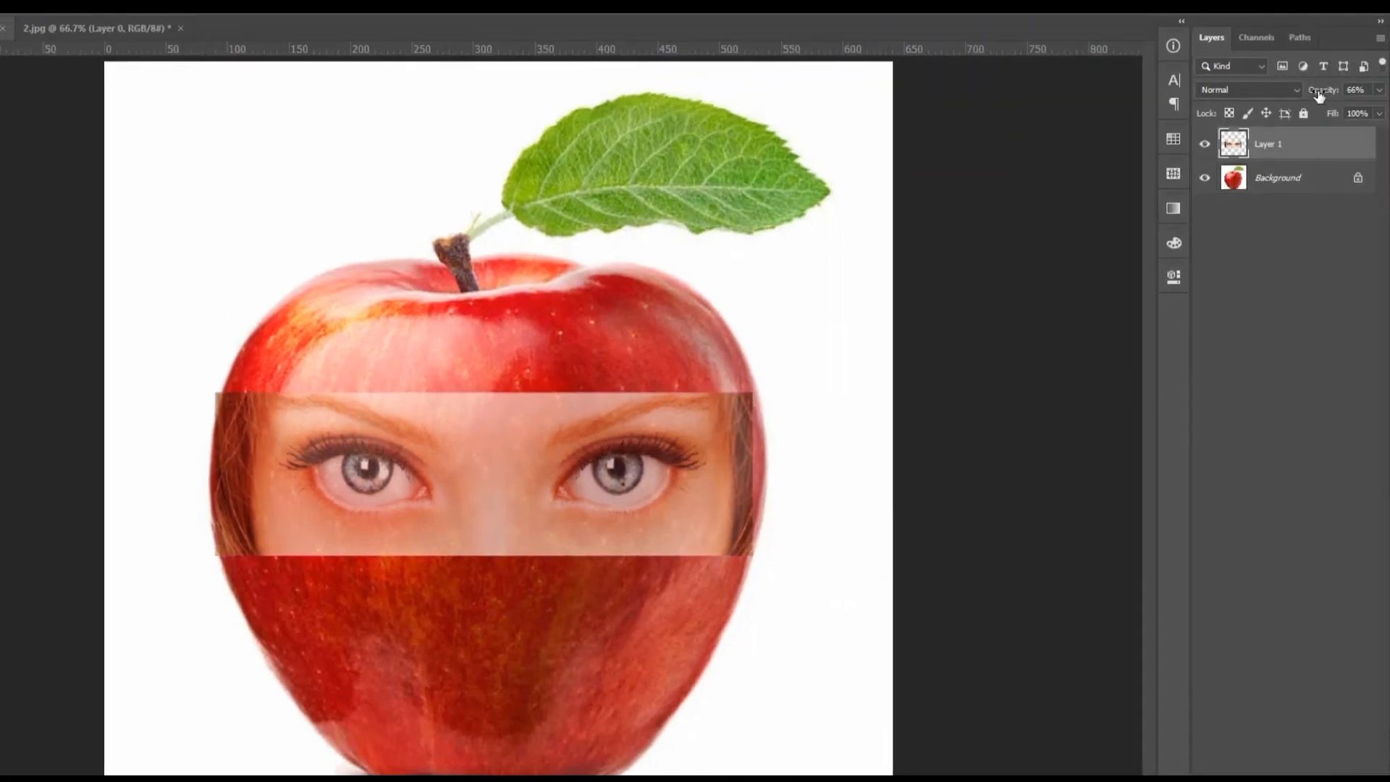
# Step: Restore Layer 1's opacity to 100% and add a layer mask to it
pyautogui.moveTo(1319, 94); pyautogui.dragTo(1386, 105)
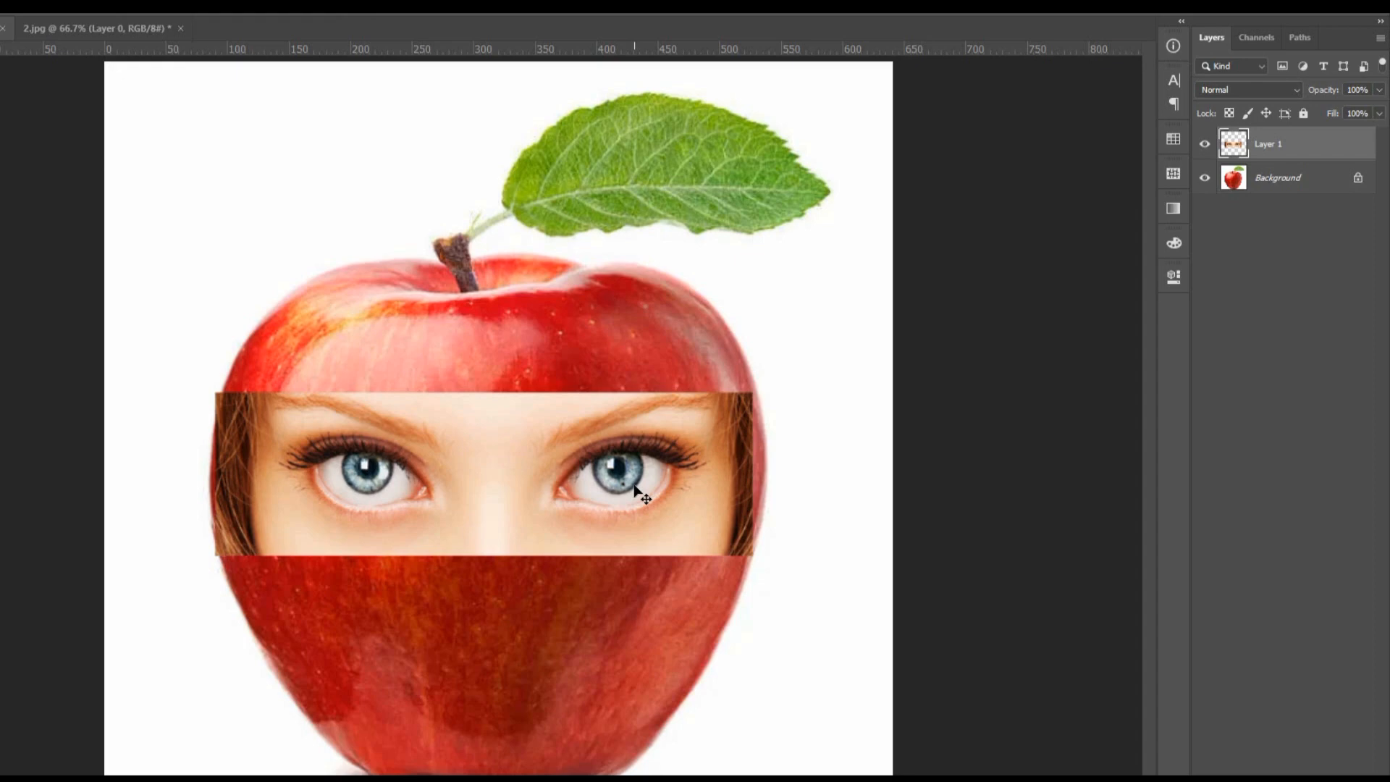
pyautogui.click(1205, 144)
pyautogui.click(1204, 144)
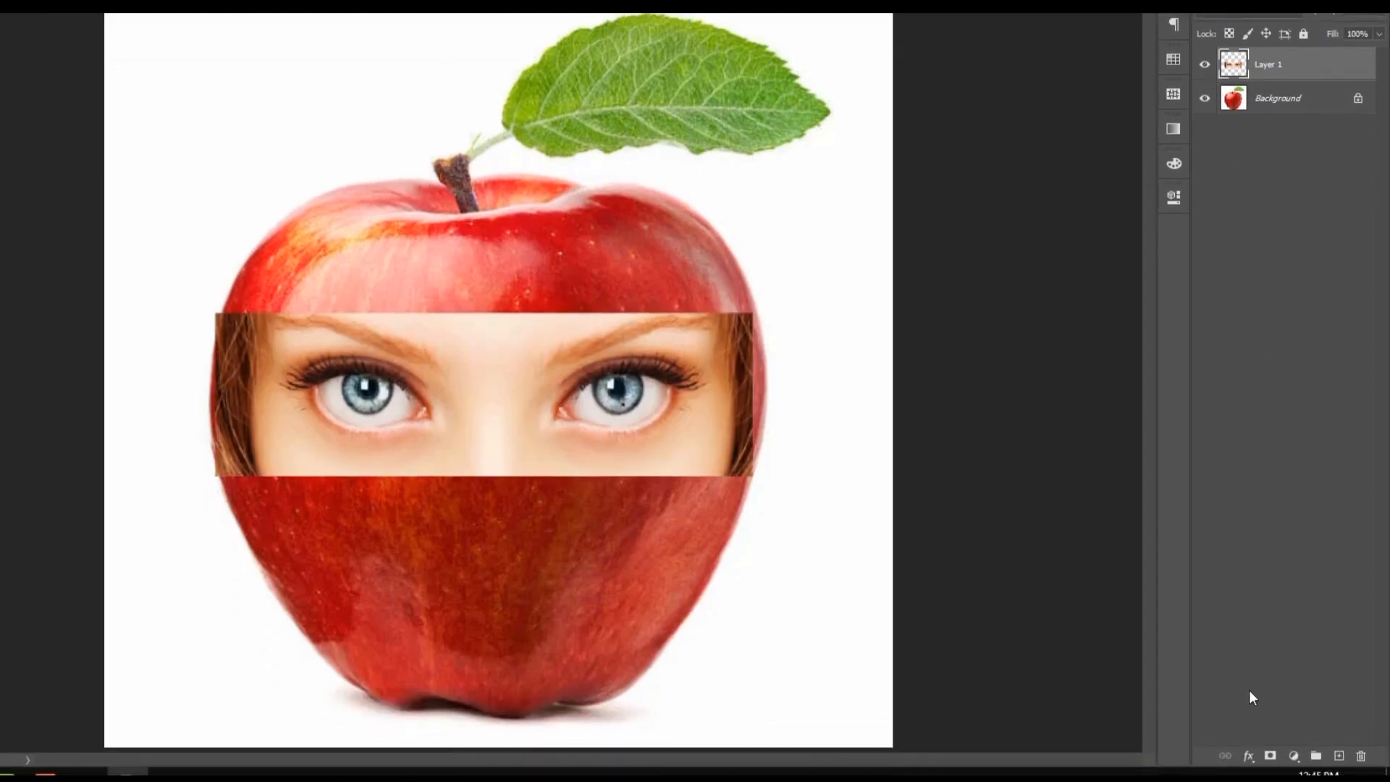
pyautogui.click(1270, 756)
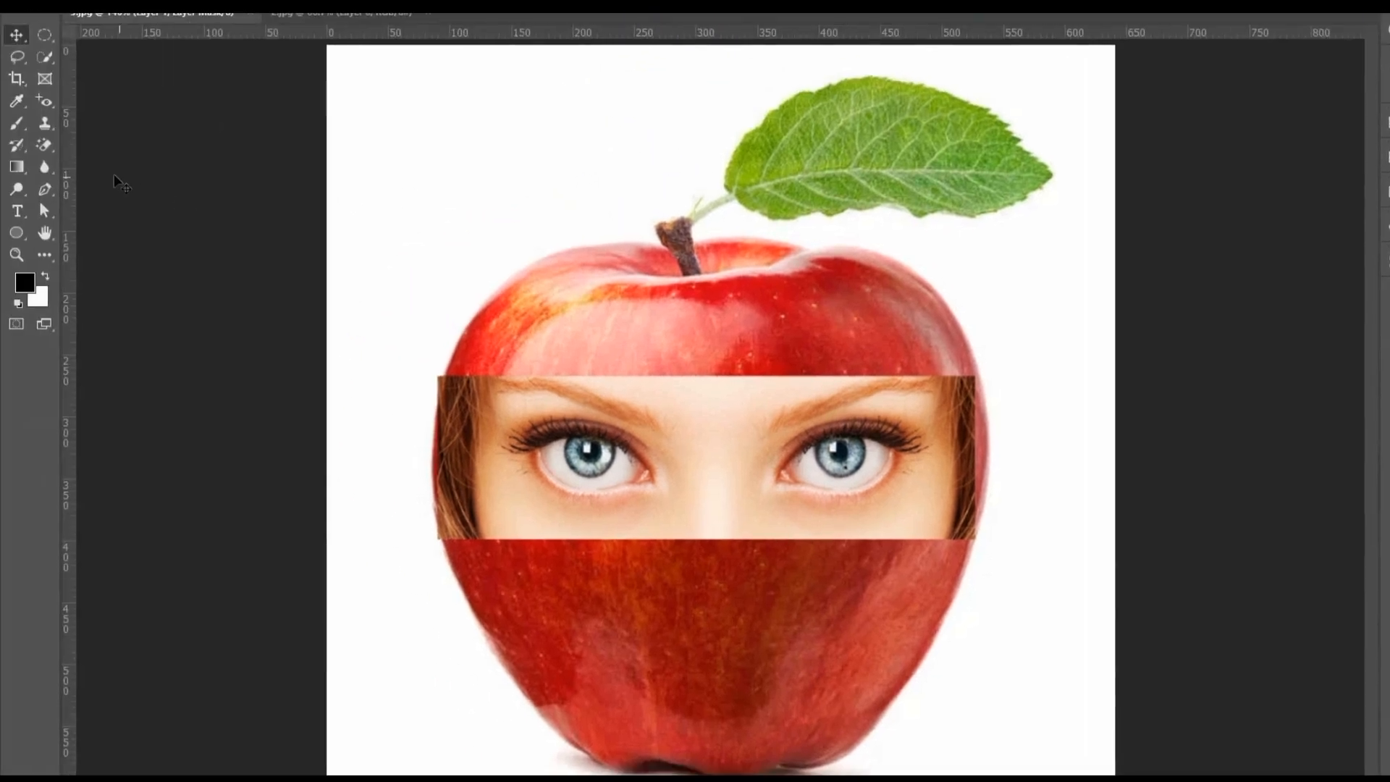
# Step: Set up the Brush tool with a Soft Round tip, 21% opacity and a size of 35 px
pyautogui.click(23, 129)
pyautogui.click(73, 123)
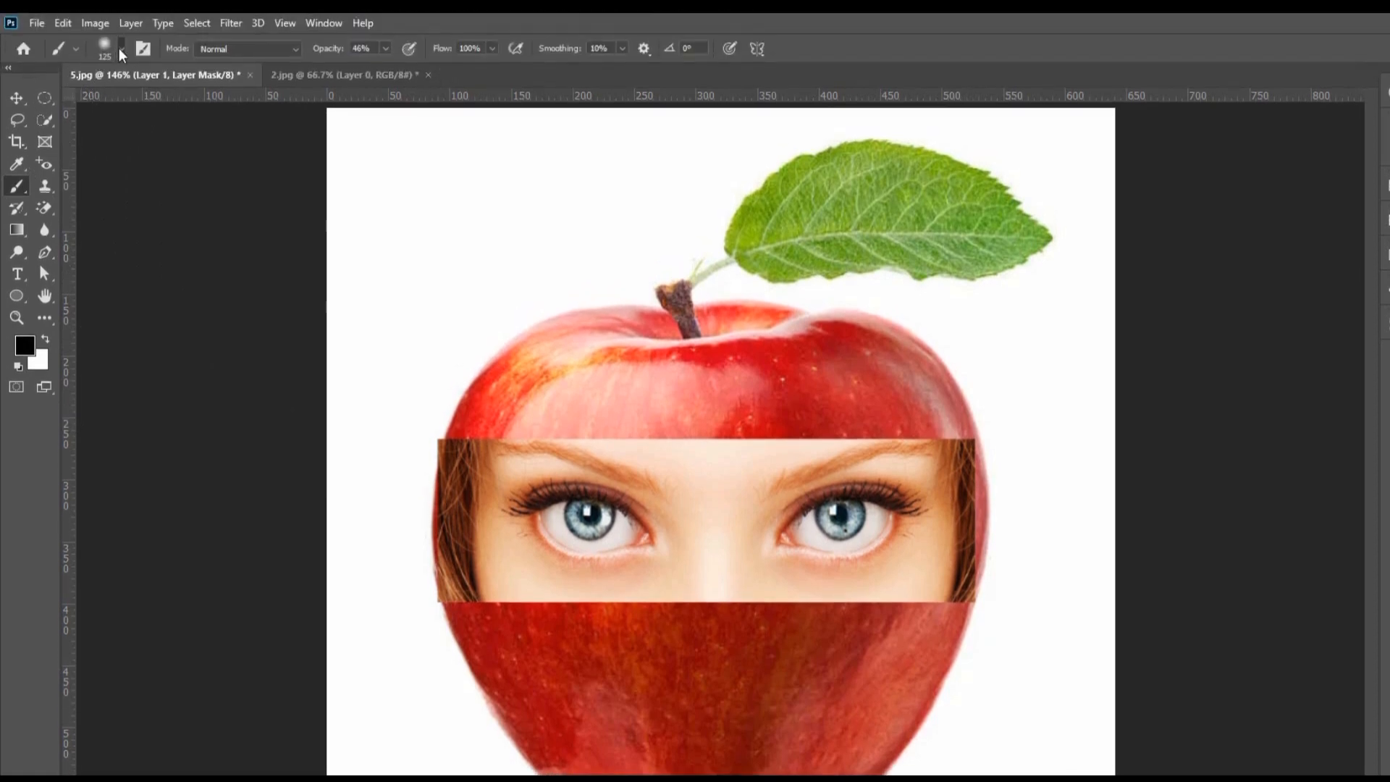
pyautogui.click(121, 50)
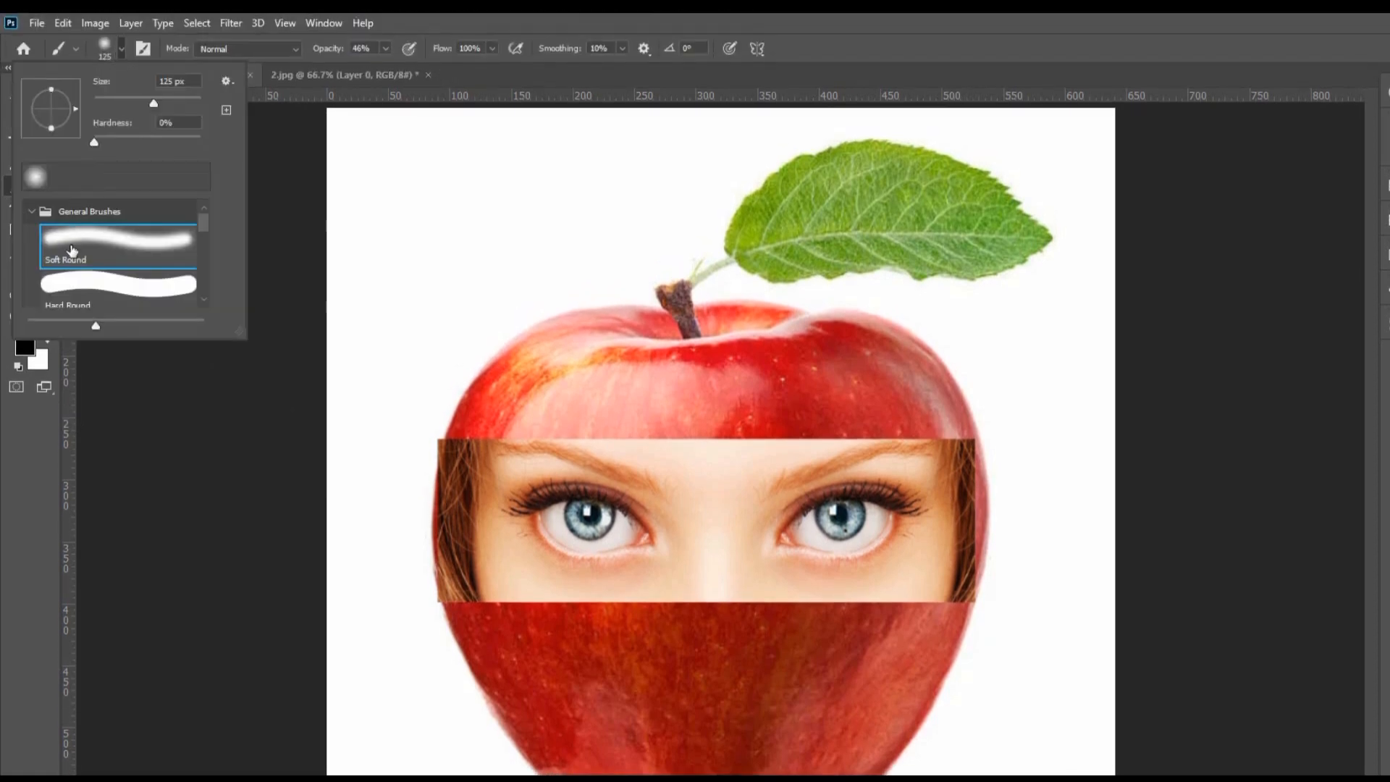
pyautogui.click(322, 55)
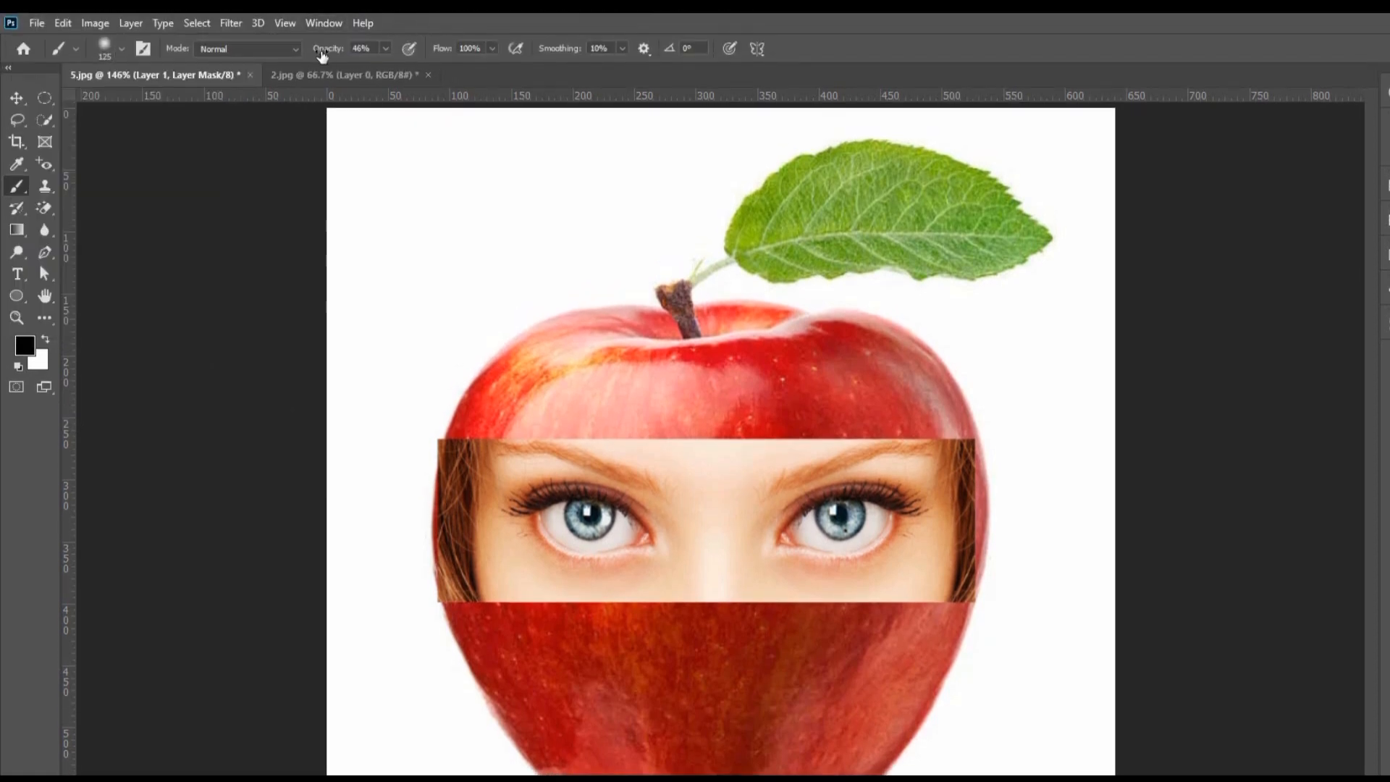
pyautogui.moveTo(346, 52)
pyautogui.mouseDown()
pyautogui.moveTo(323, 54)
pyautogui.moveTo(341, 52)
pyautogui.mouseUp()
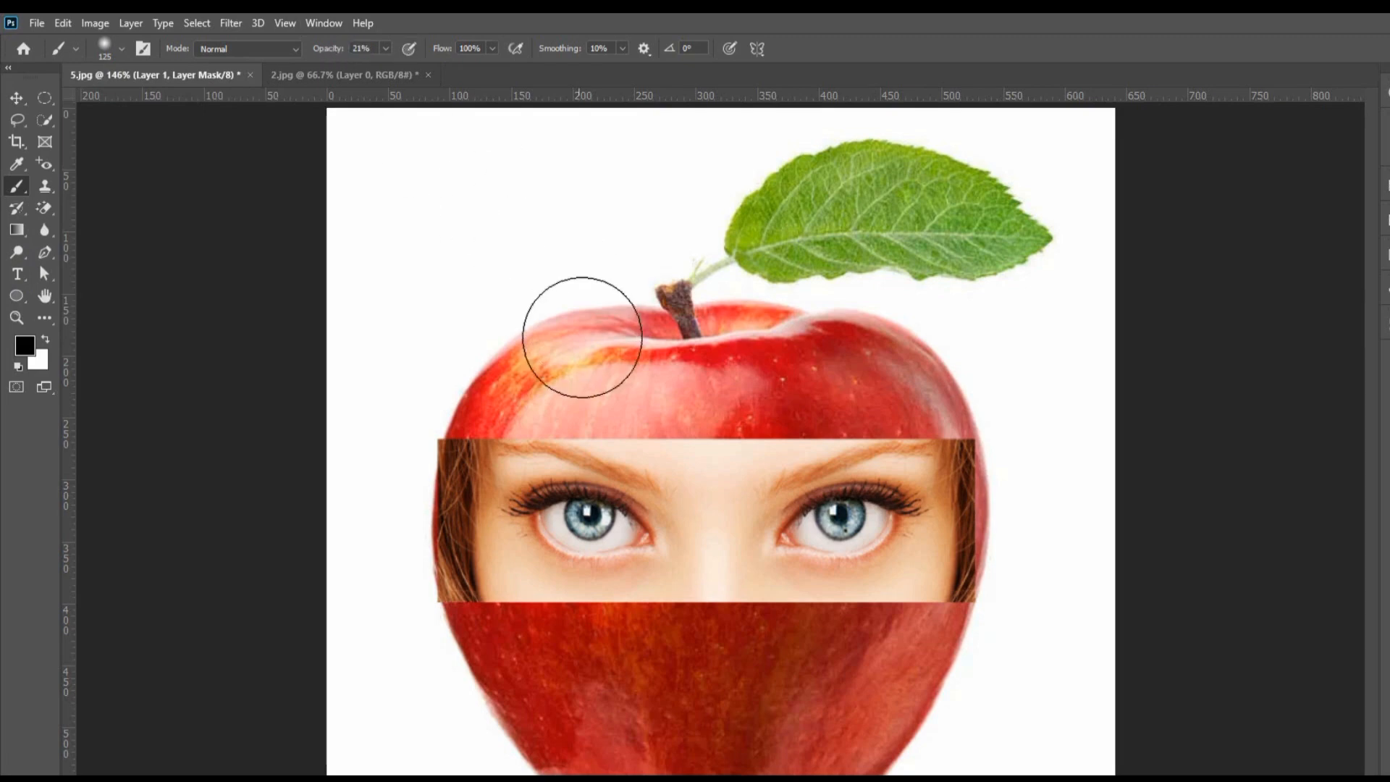
pyautogui.press('[')
pyautogui.press('[')
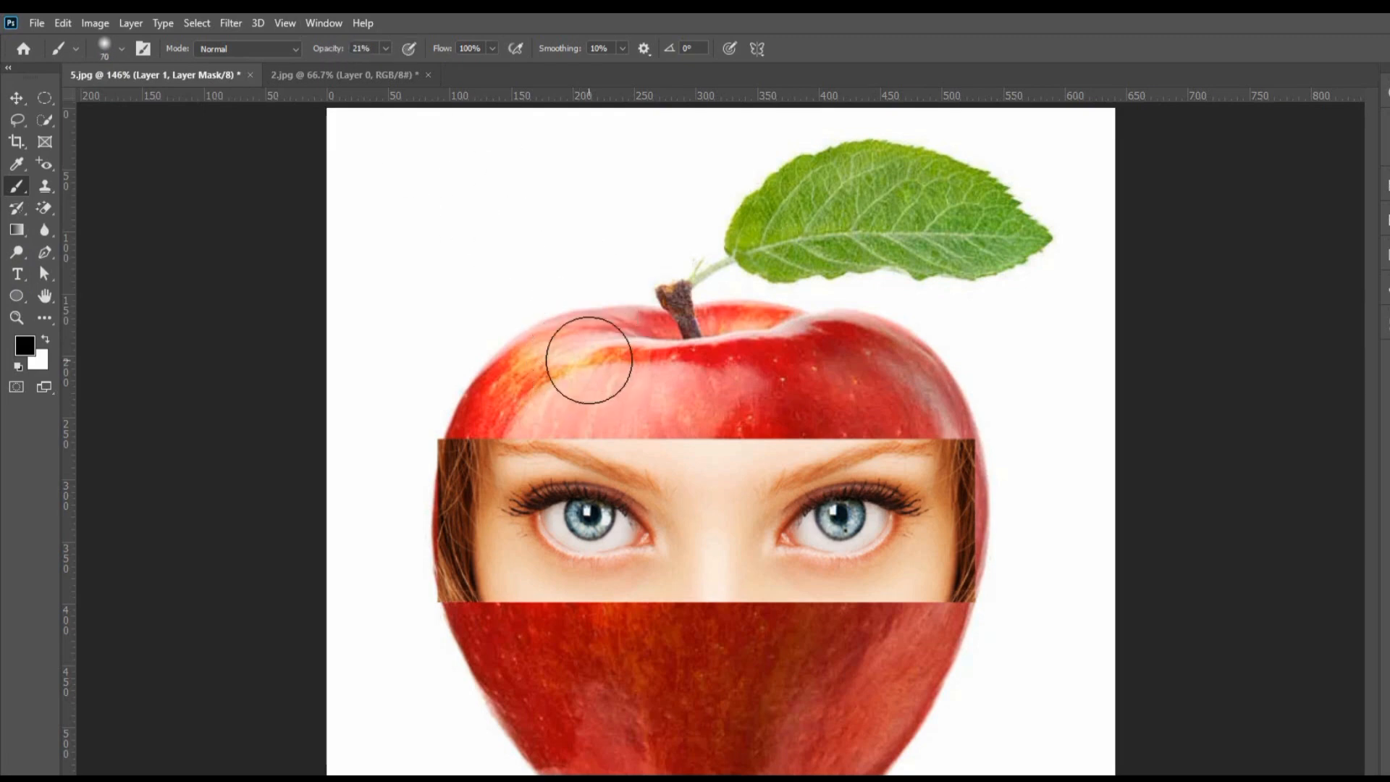
pyautogui.press('[')
pyautogui.press('[')
pyautogui.press('[')
pyautogui.press('[')
# Step: Paint black on the mask at 57% brush opacity to hide the hair, eyebrows, nose bridge and skin around both eyes
pyautogui.scroll(5, 457, 529)
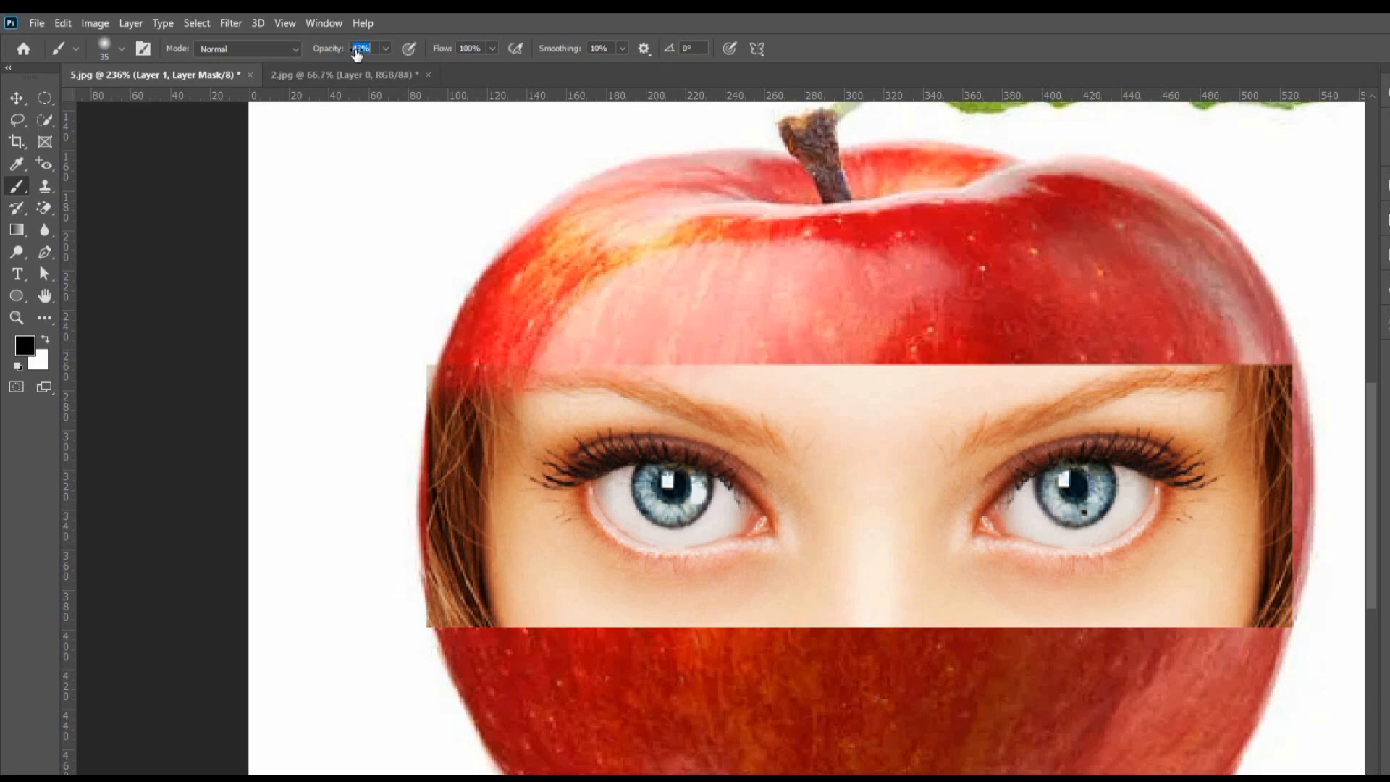
pyautogui.moveTo(394, 367)
pyautogui.mouseDown()
pyautogui.moveTo(1202, 381)
pyautogui.moveTo(1190, 365)
pyautogui.moveTo(1006, 368)
pyautogui.moveTo(814, 349)
pyautogui.moveTo(734, 353)
pyautogui.moveTo(1277, 382)
pyautogui.moveTo(1313, 347)
pyautogui.moveTo(1305, 500)
pyautogui.moveTo(1290, 398)
pyautogui.moveTo(1244, 733)
pyautogui.moveTo(1295, 566)
pyautogui.moveTo(1264, 610)
pyautogui.moveTo(1180, 610)
pyautogui.moveTo(1162, 632)
pyautogui.moveTo(1223, 539)
pyautogui.moveTo(1130, 602)
pyautogui.moveTo(1017, 620)
pyautogui.moveTo(1092, 628)
pyautogui.moveTo(873, 600)
pyautogui.moveTo(954, 625)
pyautogui.moveTo(924, 565)
pyautogui.moveTo(927, 509)
pyautogui.moveTo(977, 431)
pyautogui.moveTo(1015, 403)
pyautogui.moveTo(1154, 386)
pyautogui.moveTo(1295, 393)
pyautogui.moveTo(1176, 359)
pyautogui.moveTo(1340, 375)
pyautogui.mouseUp()
pyautogui.moveTo(1166, 366)
pyautogui.mouseDown()
pyautogui.moveTo(1073, 370)
pyautogui.moveTo(1217, 408)
pyautogui.moveTo(1200, 414)
pyautogui.moveTo(1247, 444)
pyautogui.moveTo(1241, 525)
pyautogui.moveTo(1269, 431)
pyautogui.moveTo(1217, 576)
pyautogui.moveTo(1223, 630)
pyautogui.moveTo(1252, 651)
pyautogui.moveTo(1257, 635)
pyautogui.moveTo(1183, 632)
pyautogui.moveTo(1292, 640)
pyautogui.moveTo(1228, 634)
pyautogui.moveTo(1192, 648)
pyautogui.moveTo(1051, 627)
pyautogui.moveTo(897, 647)
pyautogui.moveTo(792, 622)
pyautogui.moveTo(401, 639)
pyautogui.moveTo(448, 643)
pyautogui.moveTo(468, 628)
pyautogui.moveTo(408, 622)
pyautogui.moveTo(422, 626)
pyautogui.moveTo(411, 497)
pyautogui.moveTo(442, 389)
pyautogui.moveTo(477, 457)
pyautogui.moveTo(457, 428)
pyautogui.mouseUp()
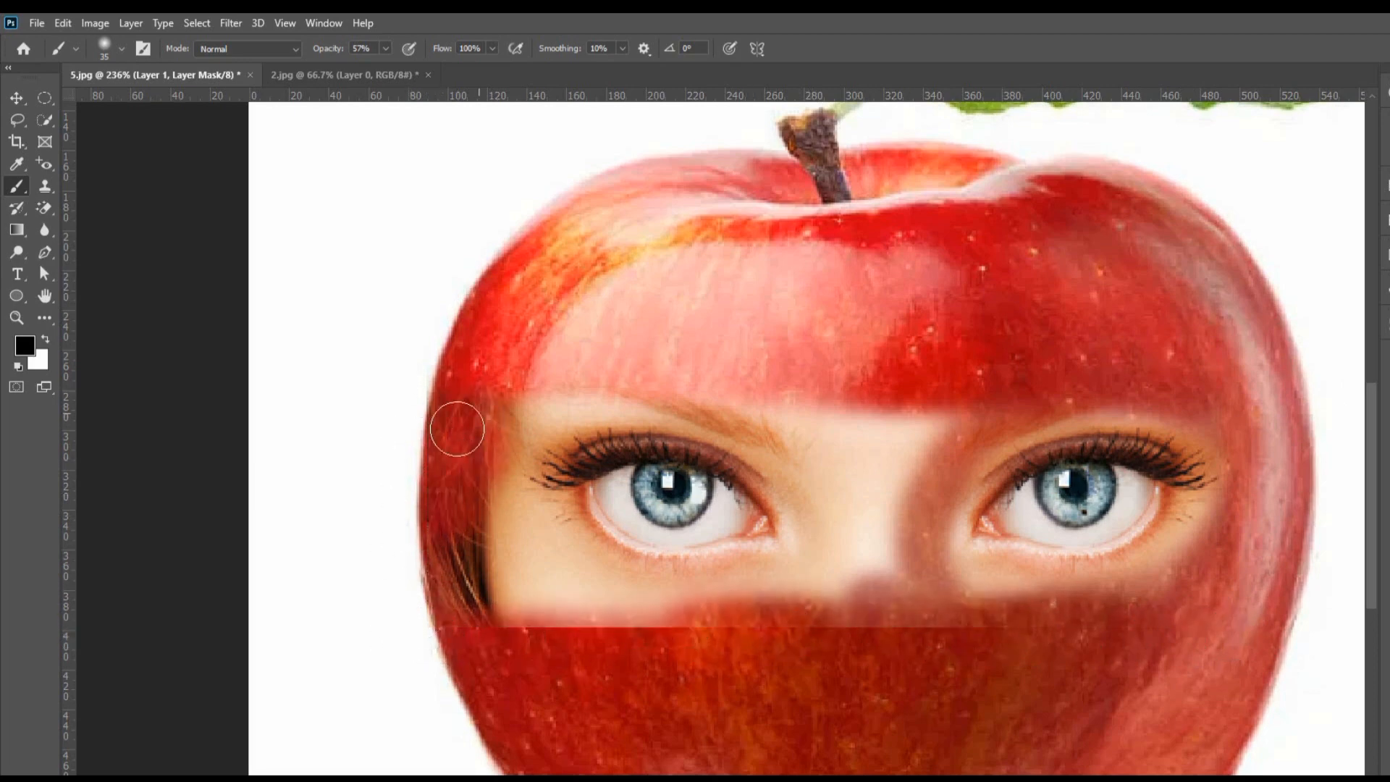
pyautogui.moveTo(438, 500)
pyautogui.mouseDown()
pyautogui.moveTo(461, 617)
pyautogui.moveTo(475, 564)
pyautogui.moveTo(488, 653)
pyautogui.moveTo(631, 649)
pyautogui.moveTo(529, 635)
pyautogui.moveTo(630, 655)
pyautogui.moveTo(609, 647)
pyautogui.moveTo(761, 622)
pyautogui.moveTo(697, 624)
pyautogui.moveTo(517, 572)
pyautogui.moveTo(551, 614)
pyautogui.moveTo(531, 604)
pyautogui.moveTo(482, 515)
pyautogui.moveTo(600, 587)
pyautogui.moveTo(724, 619)
pyautogui.moveTo(887, 623)
pyautogui.moveTo(460, 592)
pyautogui.mouseUp()
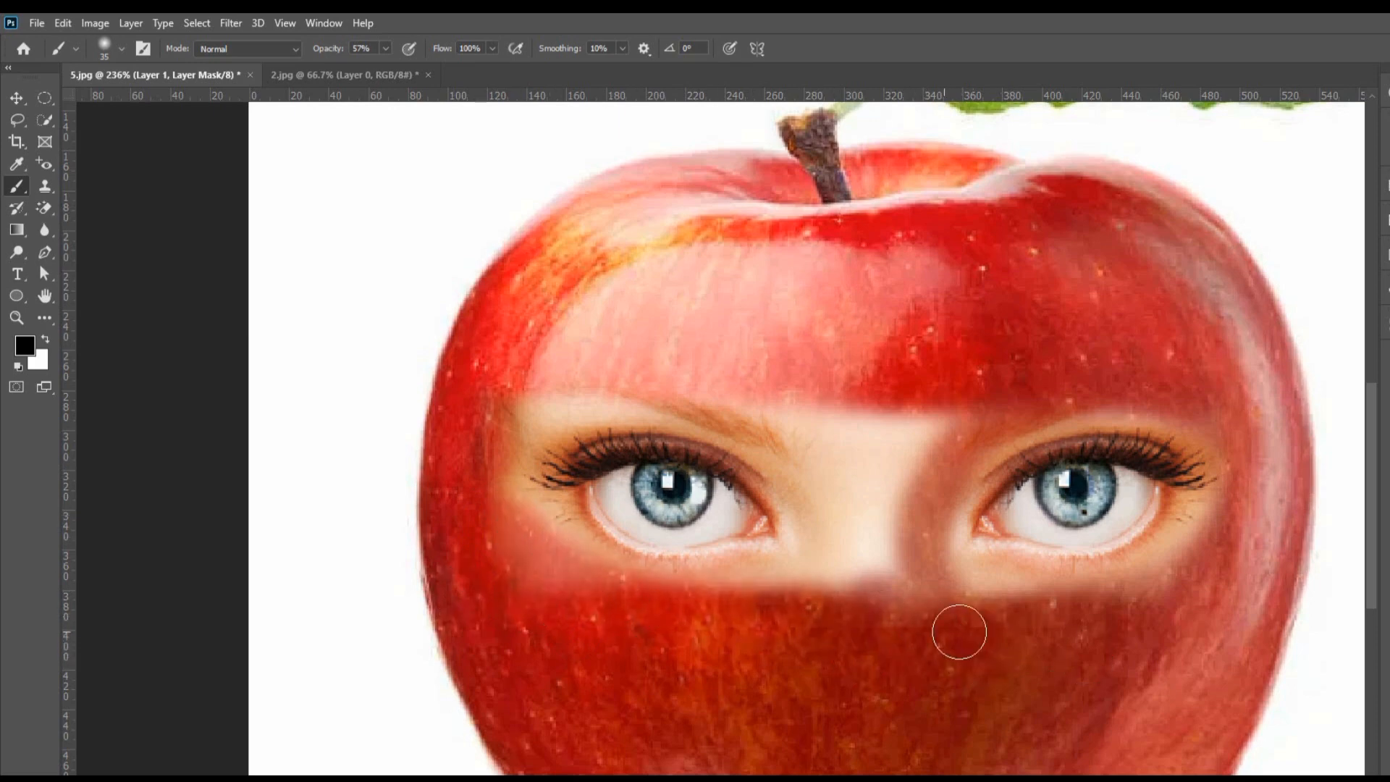
pyautogui.moveTo(955, 630)
pyautogui.mouseDown()
pyautogui.moveTo(908, 626)
pyautogui.moveTo(878, 453)
pyautogui.moveTo(906, 457)
pyautogui.moveTo(929, 372)
pyautogui.moveTo(845, 539)
pyautogui.moveTo(851, 455)
pyautogui.moveTo(787, 418)
pyautogui.moveTo(793, 435)
pyautogui.moveTo(680, 397)
pyautogui.moveTo(510, 415)
pyautogui.moveTo(497, 426)
pyautogui.moveTo(527, 421)
pyautogui.moveTo(481, 506)
pyautogui.mouseUp()
pyautogui.moveTo(884, 589)
pyautogui.mouseDown()
pyautogui.moveTo(828, 454)
pyautogui.moveTo(847, 540)
pyautogui.moveTo(770, 430)
pyautogui.moveTo(818, 495)
pyautogui.moveTo(833, 548)
pyautogui.moveTo(817, 566)
pyautogui.moveTo(689, 590)
pyautogui.moveTo(687, 610)
pyautogui.moveTo(908, 460)
pyautogui.moveTo(860, 522)
pyautogui.moveTo(838, 589)
pyautogui.mouseUp()
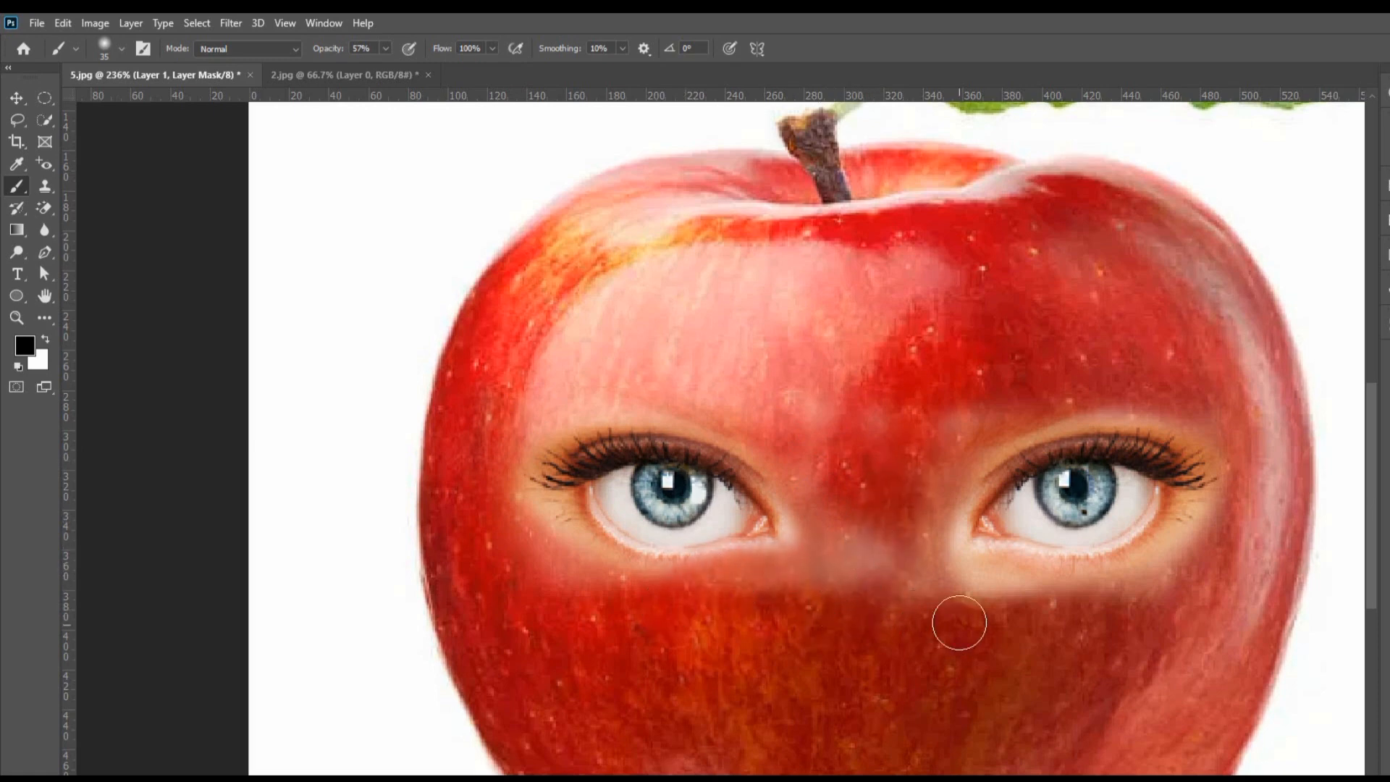
pyautogui.moveTo(959, 623)
pyautogui.mouseDown()
pyautogui.moveTo(937, 586)
pyautogui.moveTo(990, 582)
pyautogui.moveTo(1139, 620)
pyautogui.mouseUp()
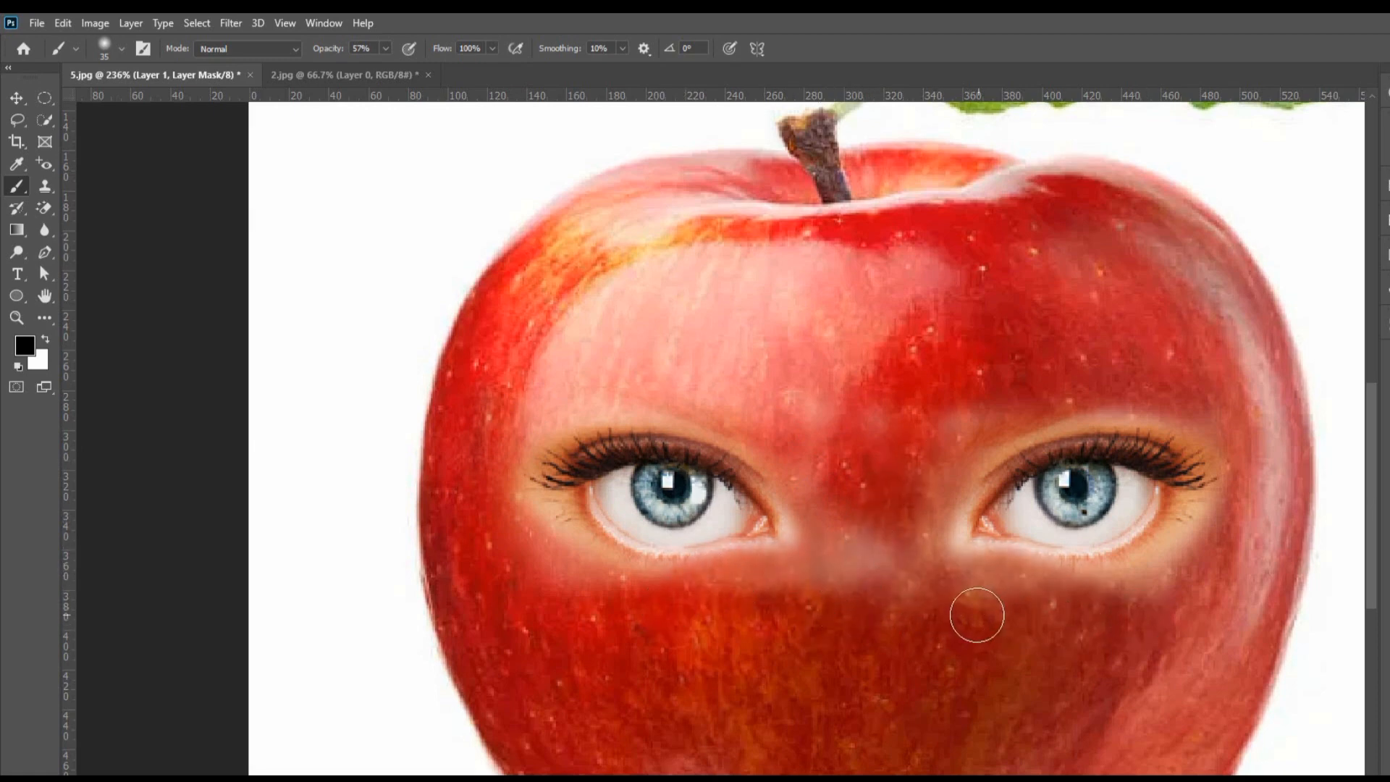
# Step: Set the brush opacity to 10% and blend the remaining skin around the image's left eye into the apple
pyautogui.scroll(3, 976, 615)
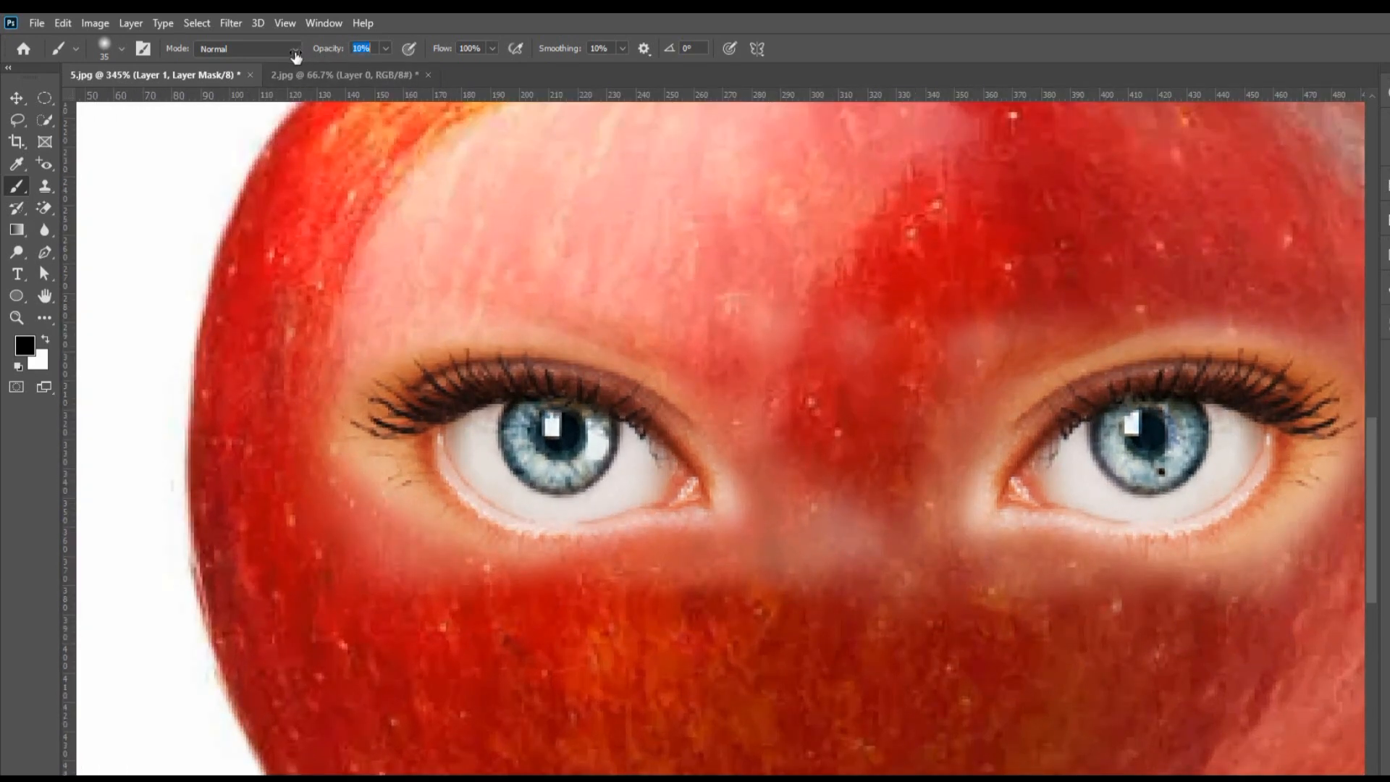
pyautogui.moveTo(290, 58); pyautogui.dragTo(329, 50)
pyautogui.scroll(3, 497, 347)
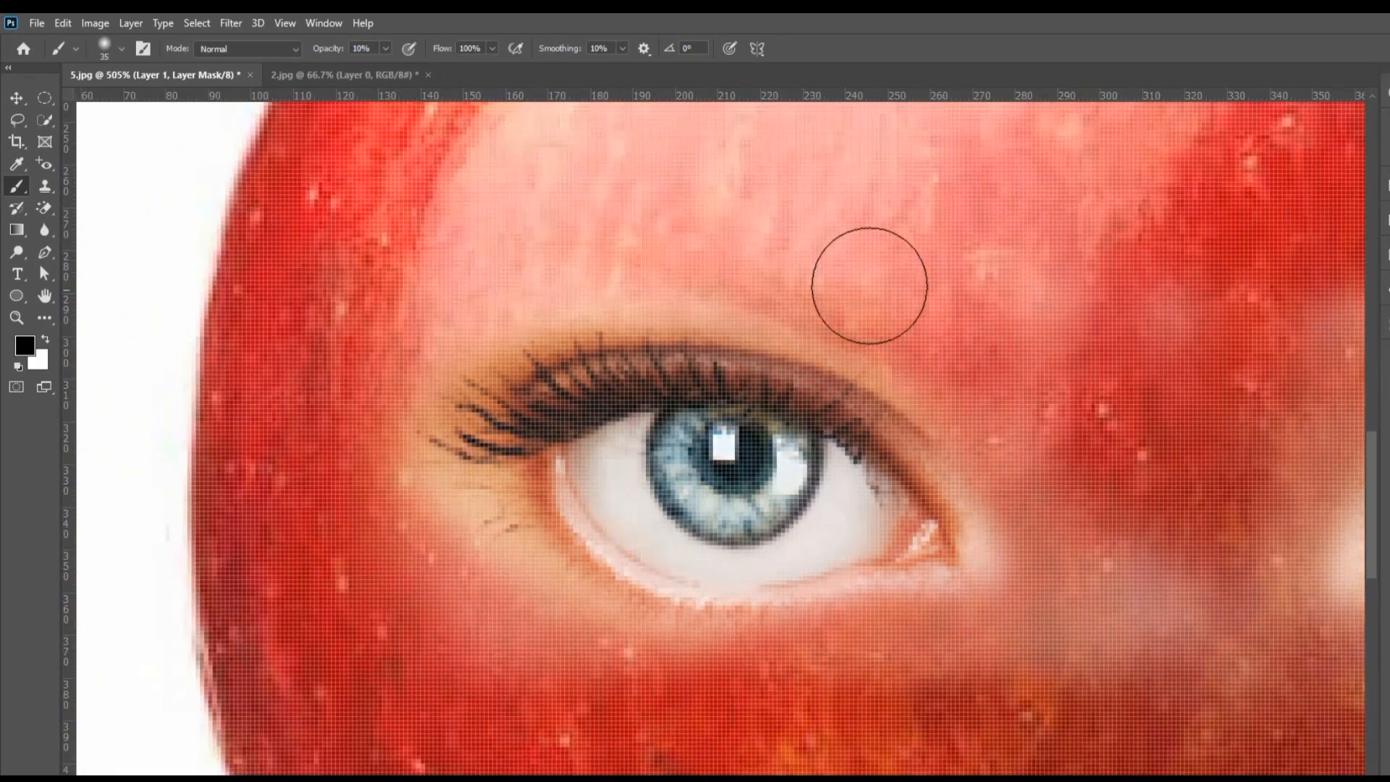
pyautogui.moveTo(753, 264)
pyautogui.mouseDown()
pyautogui.moveTo(956, 407)
pyautogui.moveTo(934, 419)
pyautogui.moveTo(861, 323)
pyautogui.moveTo(962, 361)
pyautogui.moveTo(1048, 484)
pyautogui.moveTo(1015, 413)
pyautogui.mouseUp()
pyautogui.moveTo(883, 321)
pyautogui.mouseDown()
pyautogui.moveTo(994, 433)
pyautogui.moveTo(1080, 584)
pyautogui.moveTo(1060, 693)
pyautogui.moveTo(1036, 661)
pyautogui.moveTo(982, 655)
pyautogui.moveTo(1069, 621)
pyautogui.moveTo(943, 634)
pyautogui.moveTo(1016, 621)
pyautogui.moveTo(1046, 536)
pyautogui.moveTo(1041, 513)
pyautogui.moveTo(1034, 557)
pyautogui.moveTo(1022, 430)
pyautogui.moveTo(1053, 599)
pyautogui.moveTo(736, 713)
pyautogui.moveTo(818, 667)
pyautogui.moveTo(791, 695)
pyautogui.moveTo(597, 653)
pyautogui.moveTo(710, 711)
pyautogui.moveTo(634, 656)
pyautogui.moveTo(531, 649)
pyautogui.moveTo(481, 577)
pyautogui.moveTo(492, 548)
pyautogui.moveTo(471, 522)
pyautogui.moveTo(596, 657)
pyautogui.moveTo(591, 686)
pyautogui.moveTo(460, 448)
pyautogui.moveTo(453, 396)
pyautogui.moveTo(515, 317)
pyautogui.moveTo(399, 392)
pyautogui.moveTo(409, 369)
pyautogui.moveTo(421, 388)
pyautogui.moveTo(642, 290)
pyautogui.moveTo(552, 325)
pyautogui.moveTo(710, 303)
pyautogui.moveTo(749, 306)
pyautogui.moveTo(778, 338)
pyautogui.moveTo(807, 331)
pyautogui.moveTo(767, 284)
pyautogui.moveTo(969, 445)
pyautogui.mouseUp()
pyautogui.scroll(-5, 1129, 467)
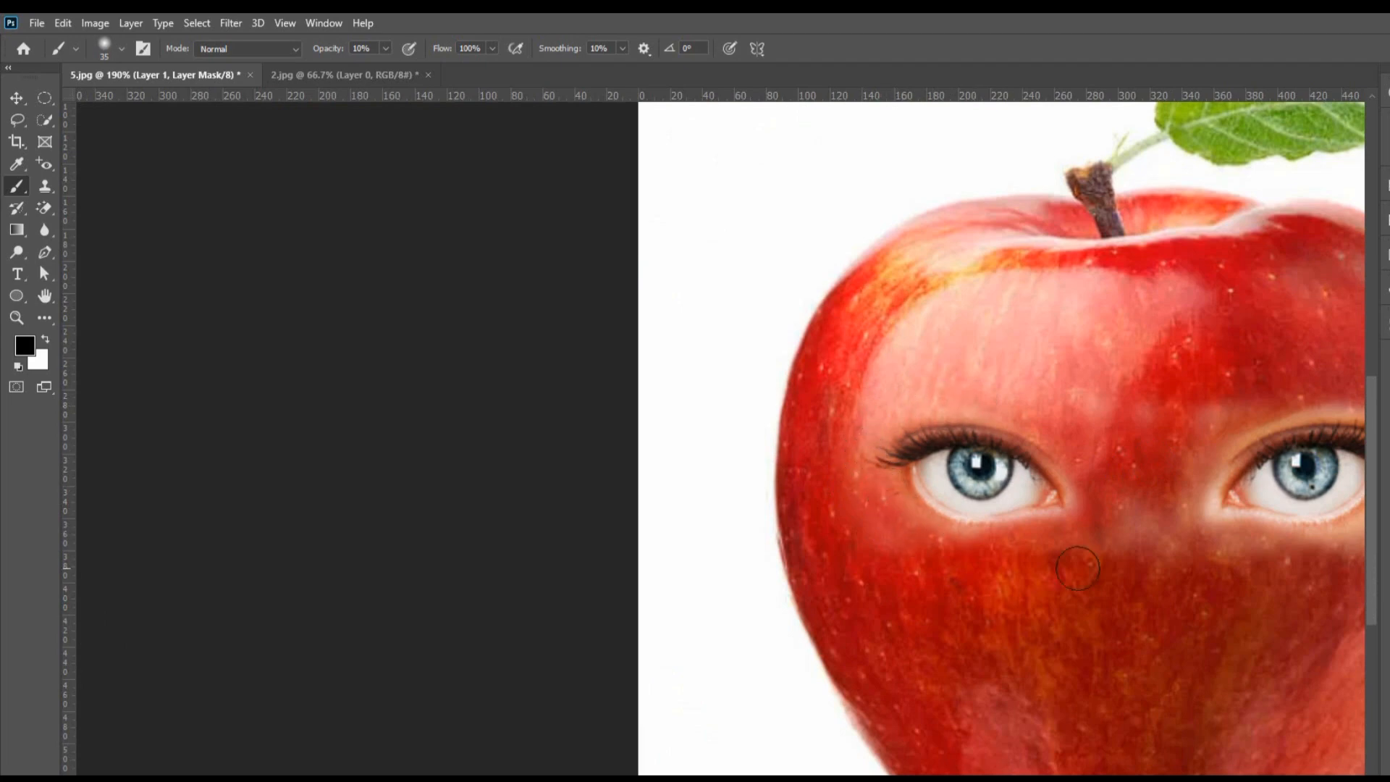
# Step: Softly mask the leftover skin above, beside and below the image's right eye using the 10% opacity brush
pyautogui.moveTo(1132, 566); pyautogui.dragTo(633, 562)
pyautogui.scroll(1, 423, 346)
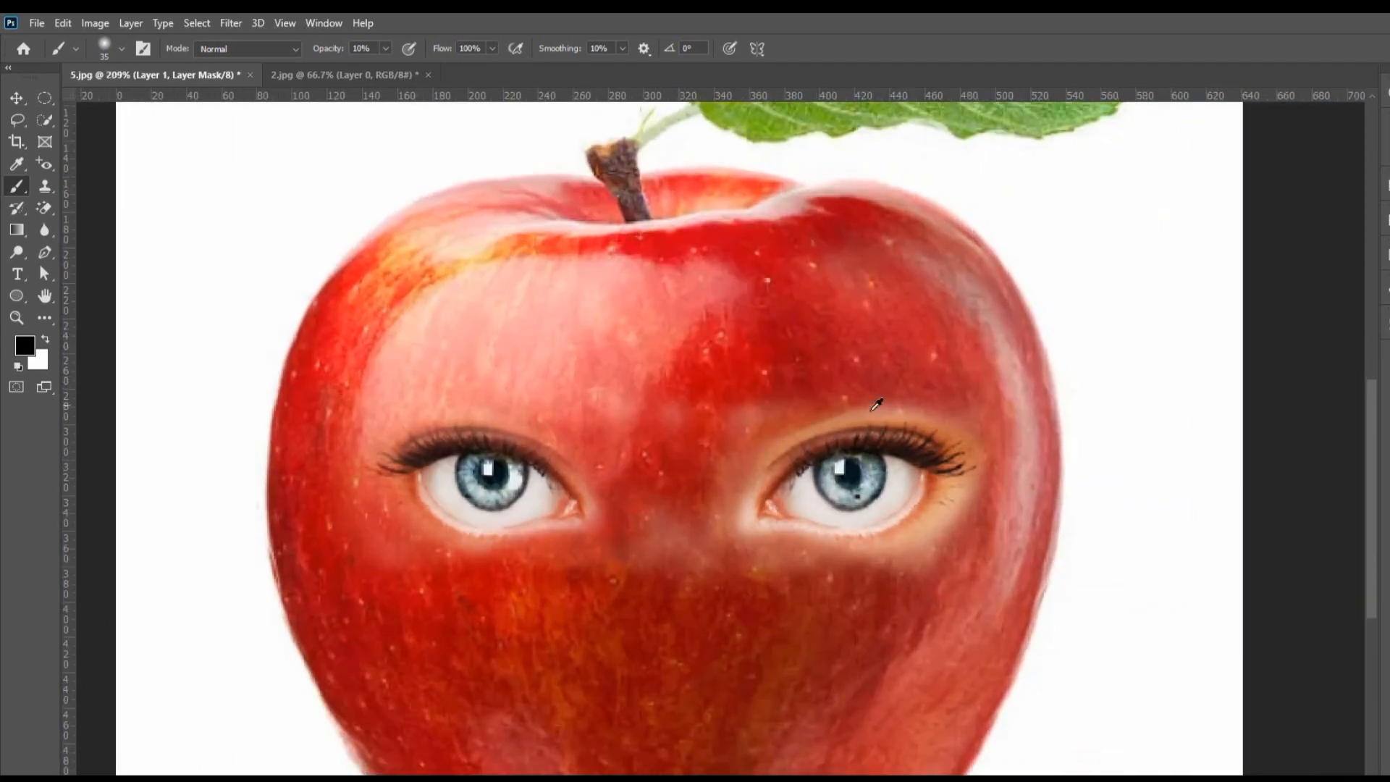
pyautogui.scroll(4, 843, 407)
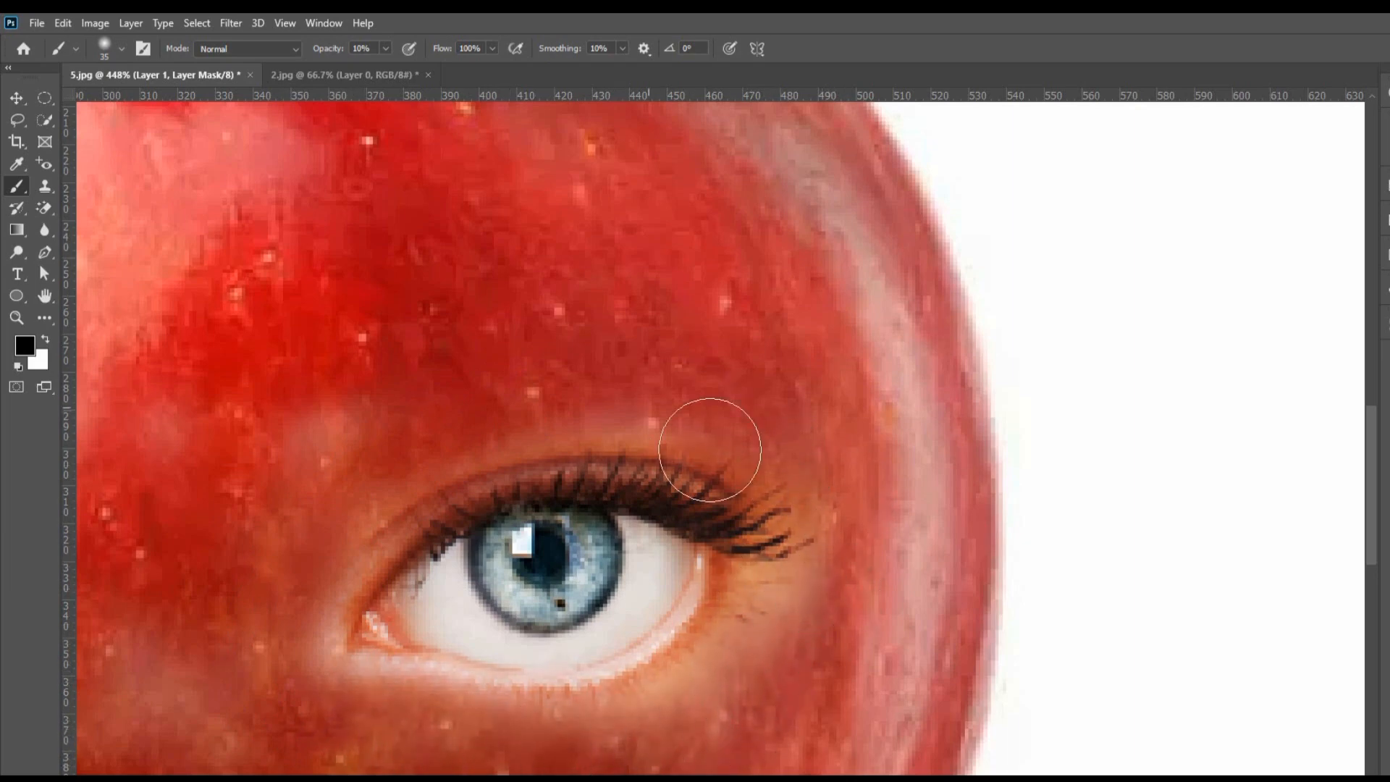
pyautogui.scroll(-5, 884, 546)
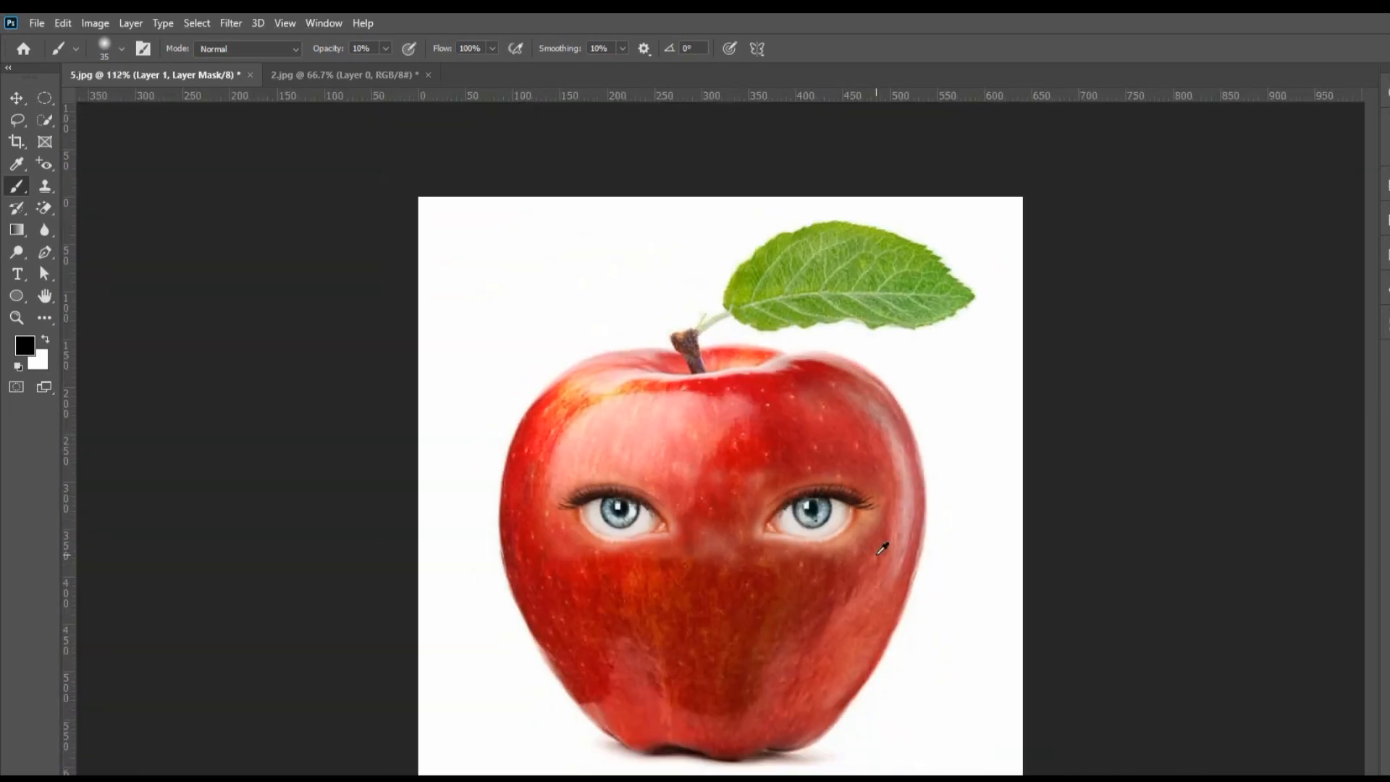
pyautogui.scroll(-2, 884, 546)
pyautogui.scroll(5, 891, 539)
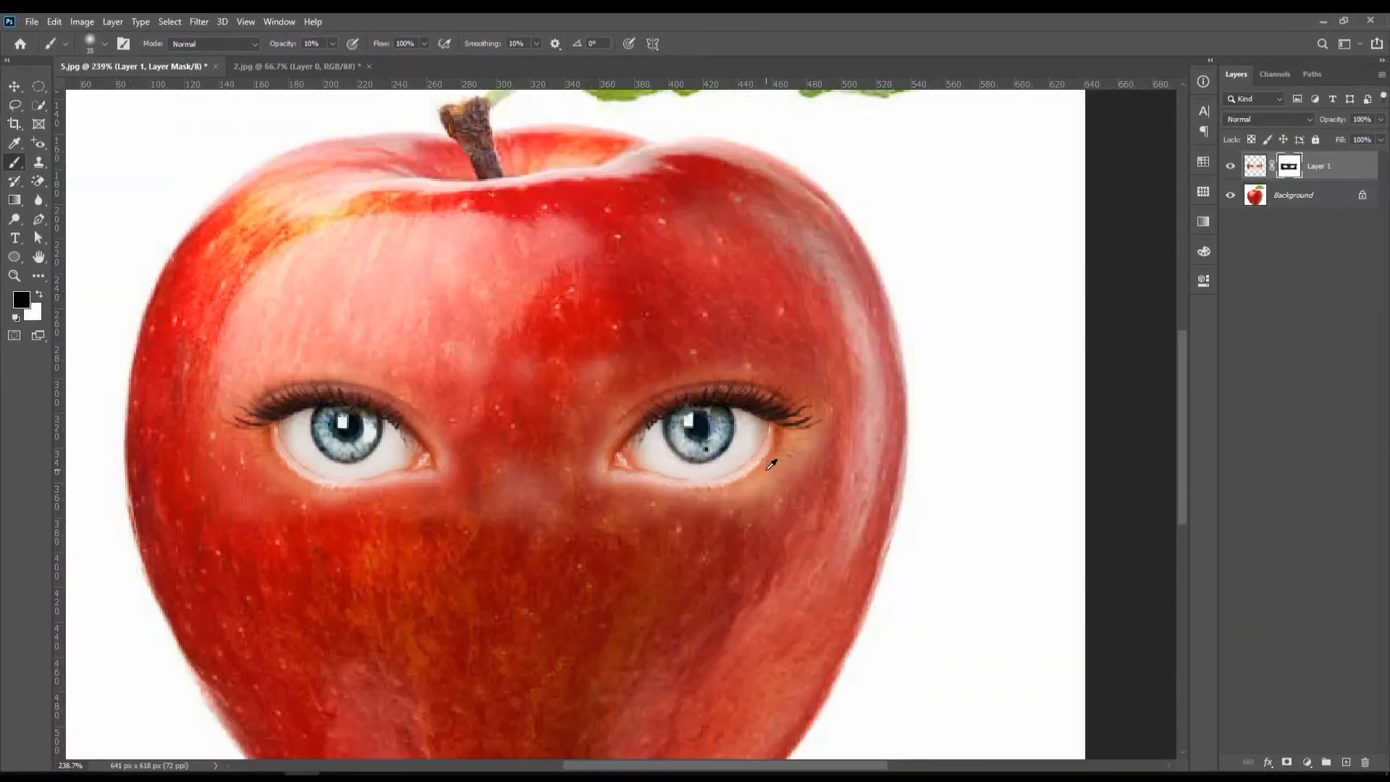
pyautogui.scroll(3, 772, 464)
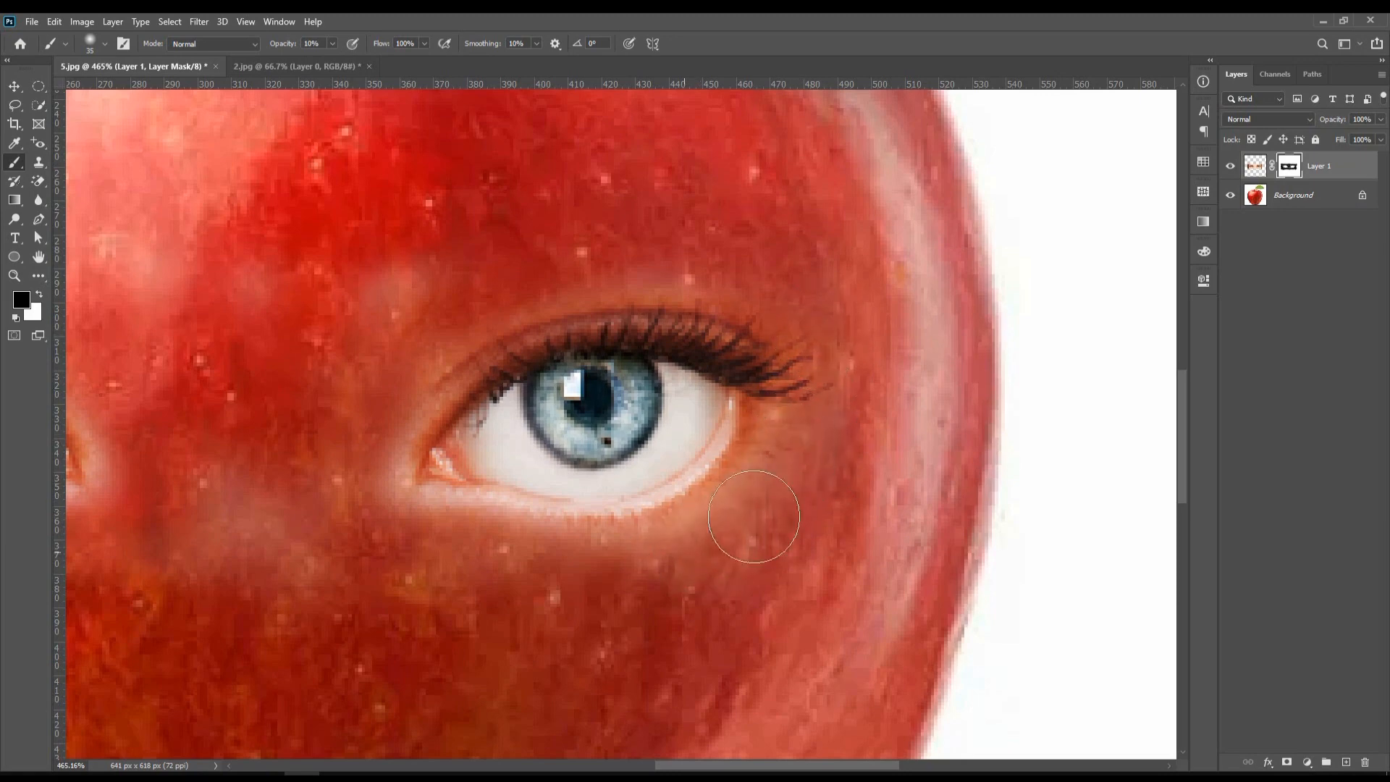
pyautogui.scroll(-4, 833, 539)
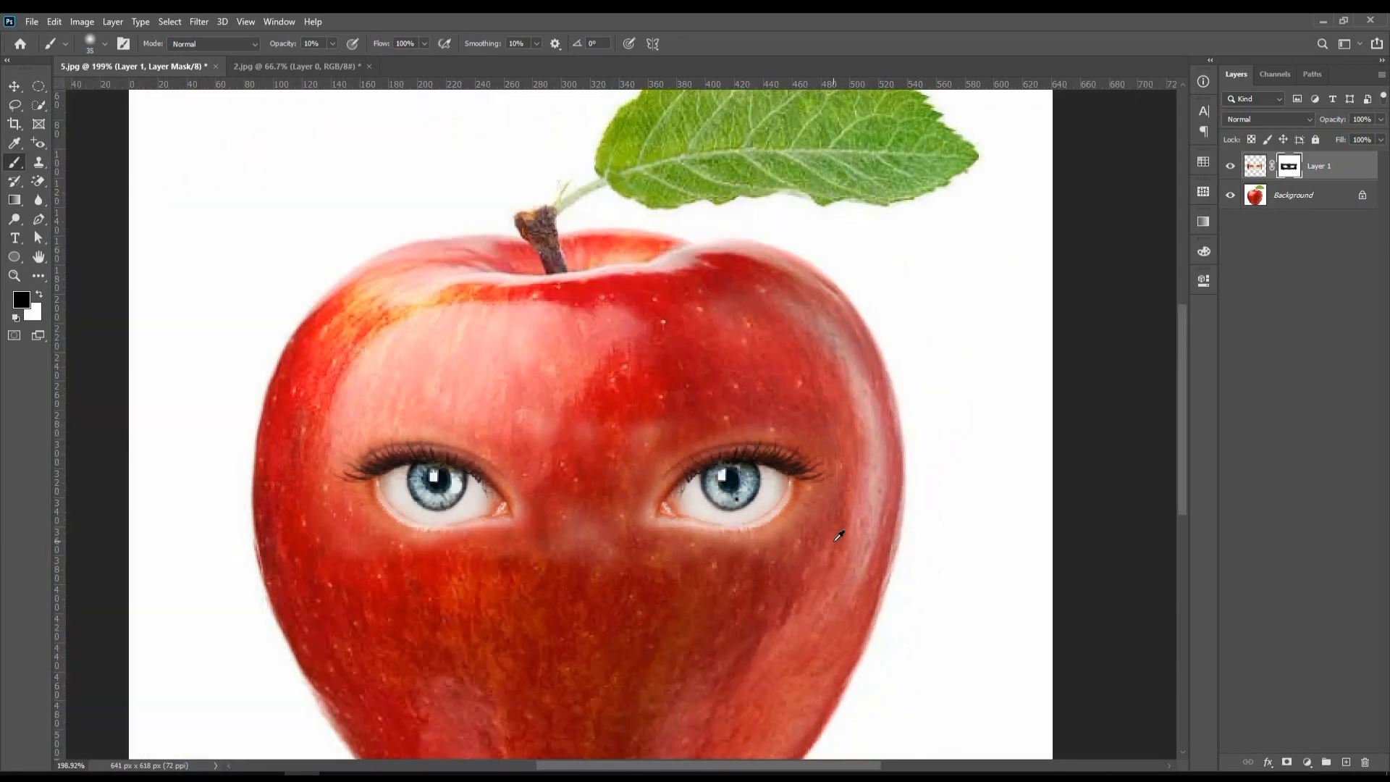
# Step: Blend the remaining hazy skin patches between the two eyes into the apple on the layer mask
pyautogui.scroll(-2, 833, 539)
pyautogui.scroll(-2, 832, 540)
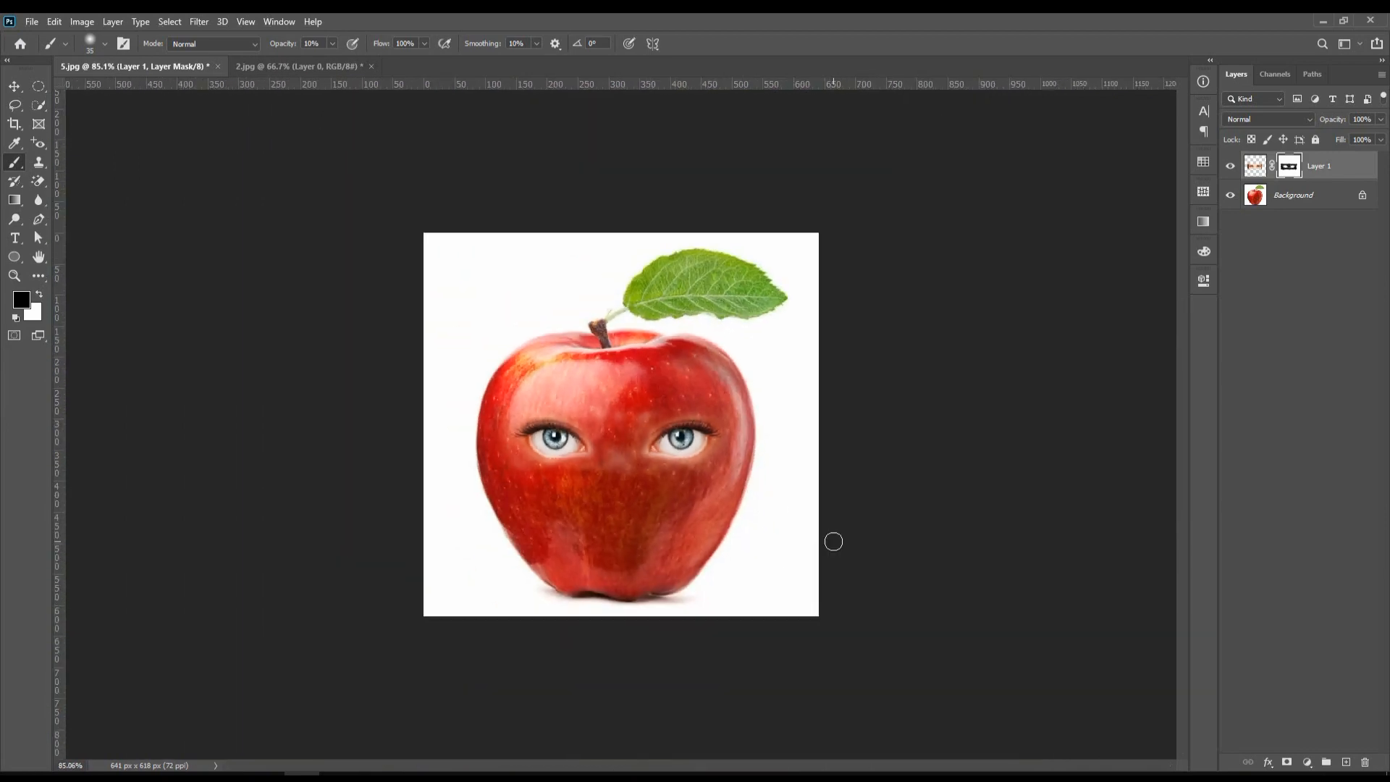
pyautogui.scroll(2, 631, 489)
pyautogui.scroll(2, 631, 489)
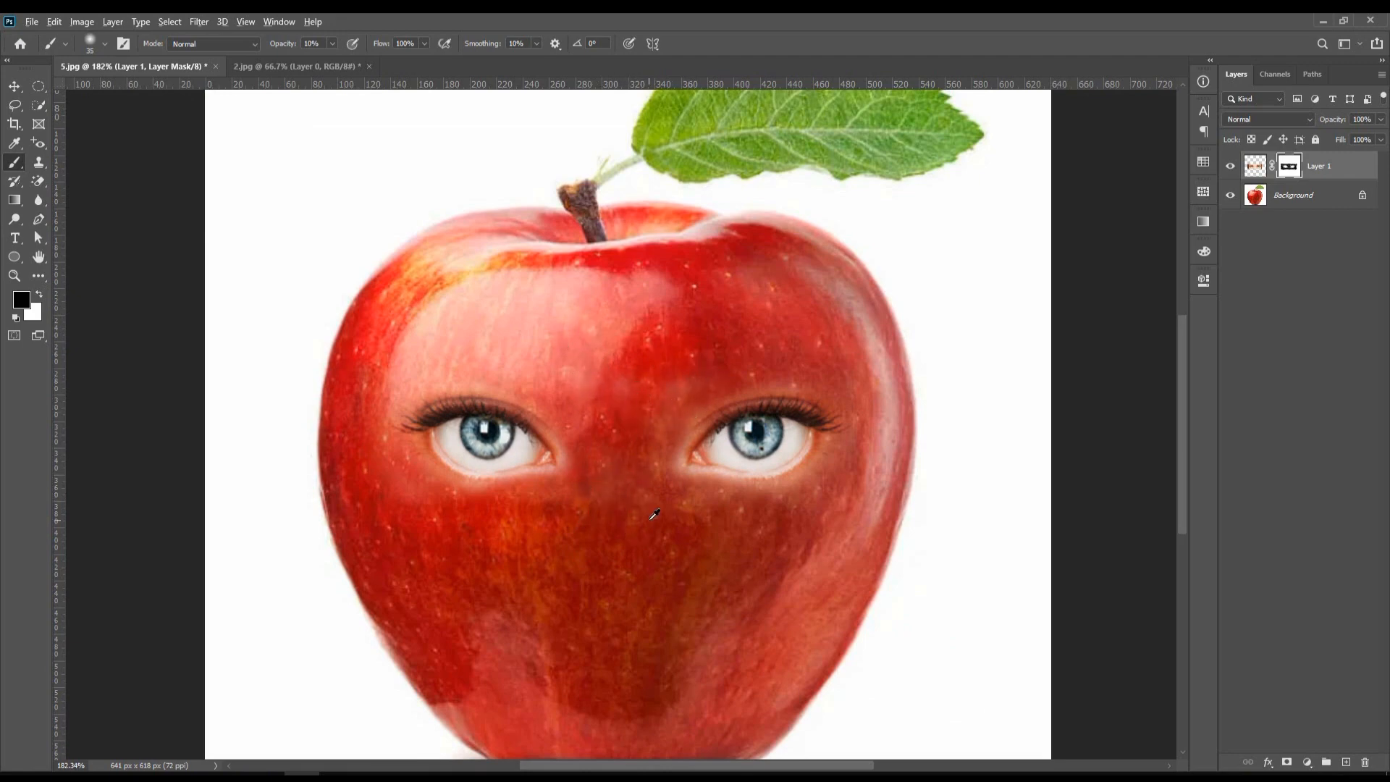
pyautogui.scroll(-3, 654, 514)
pyautogui.scroll(2, 621, 423)
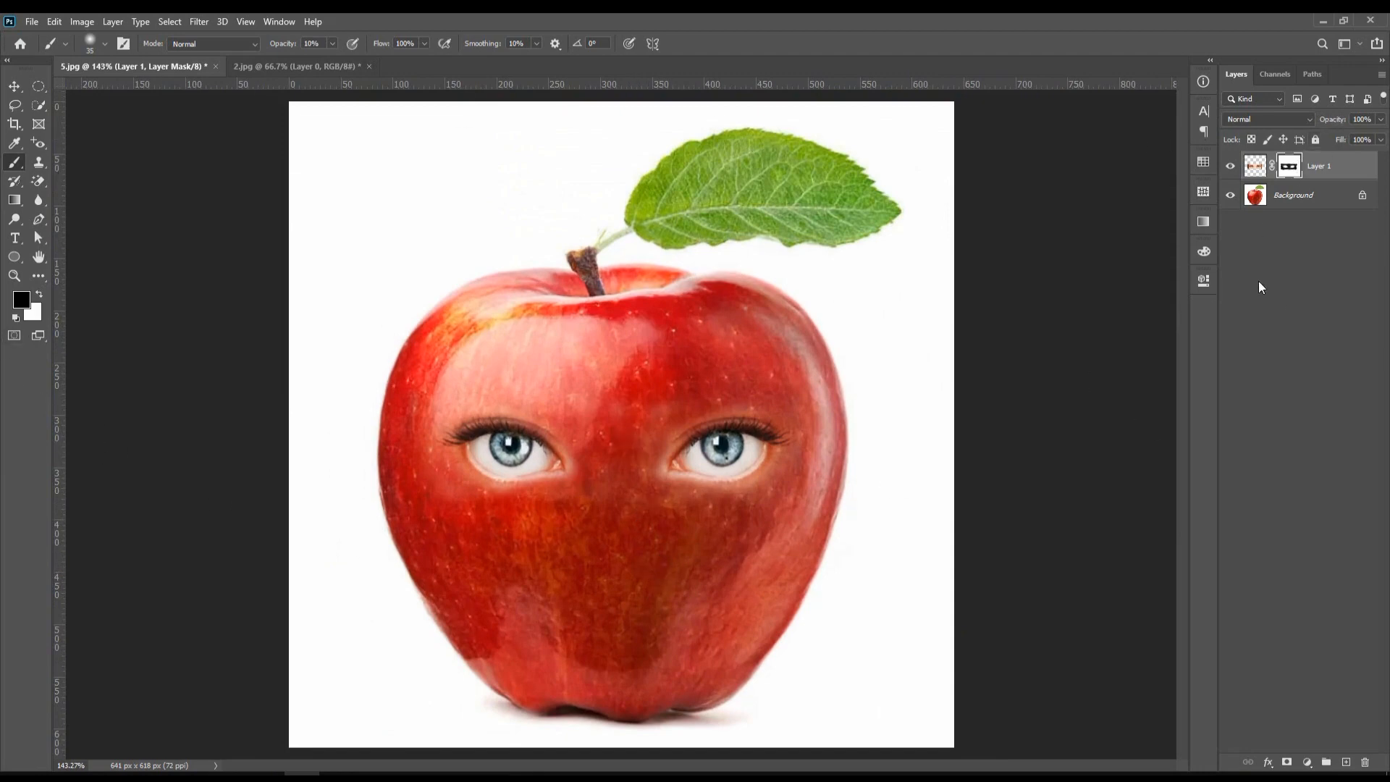
# Step: Hide the Background layer to examine the masked eyes on their own
pyautogui.click(1233, 196)
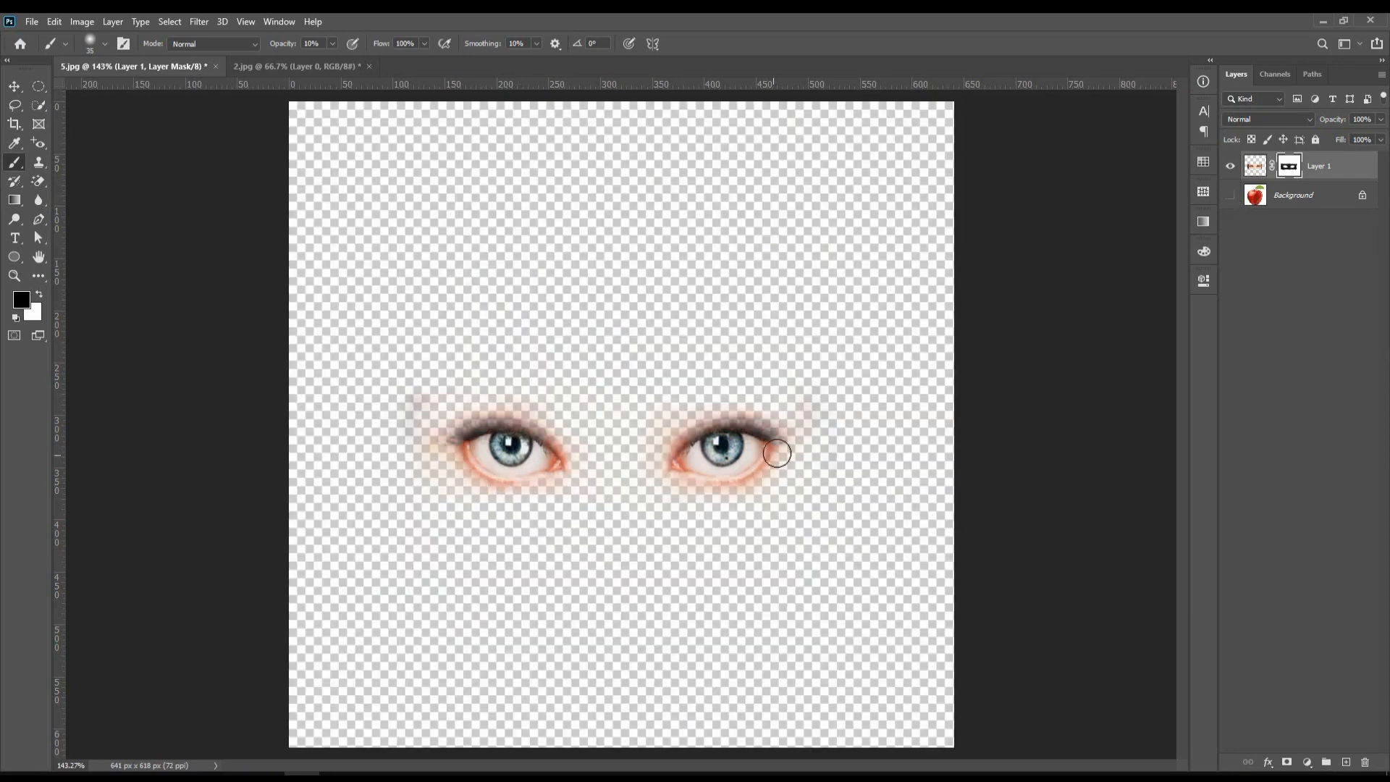
pyautogui.scroll(-4, 851, 525)
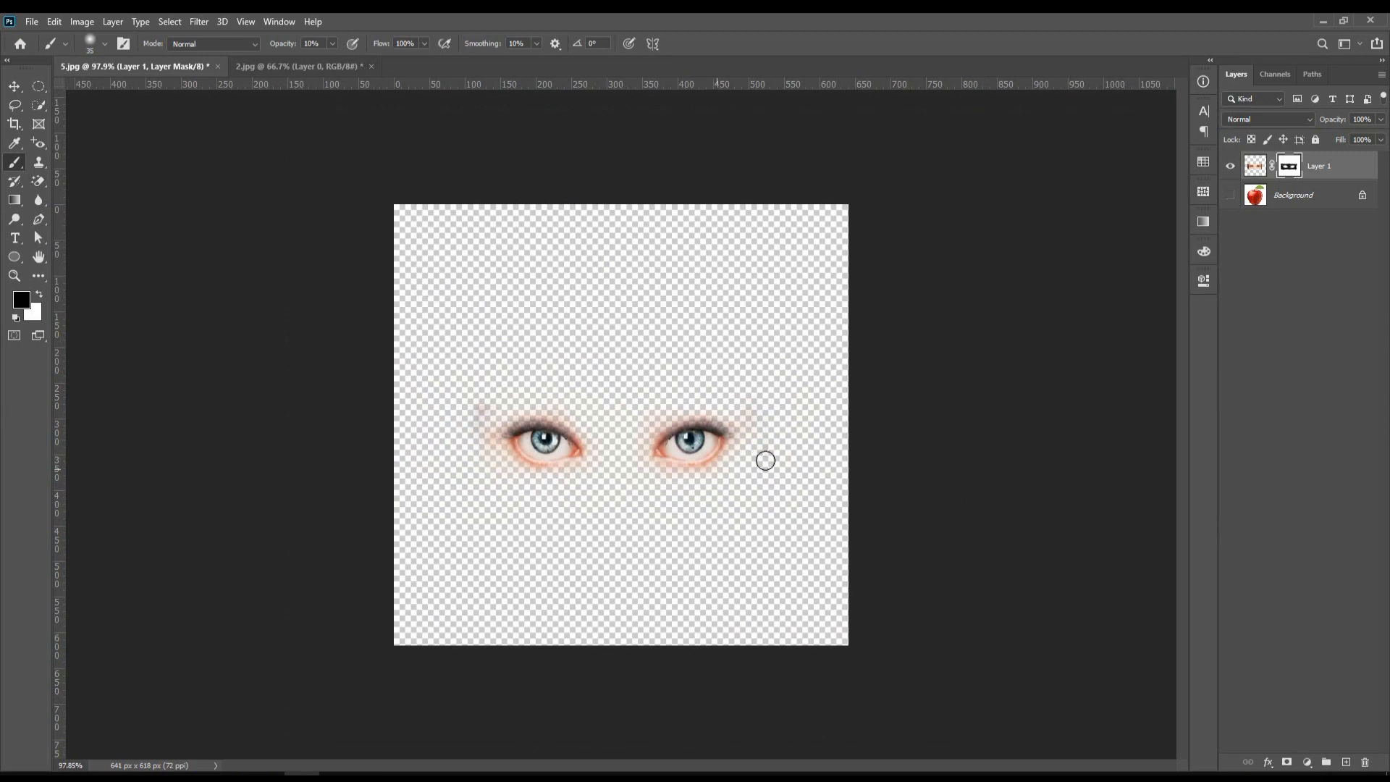
# Step: Show the Background layer again and save the layered composite to the Desktop as 5.psd with Maximize Compatibility on
pyautogui.click(1231, 196)
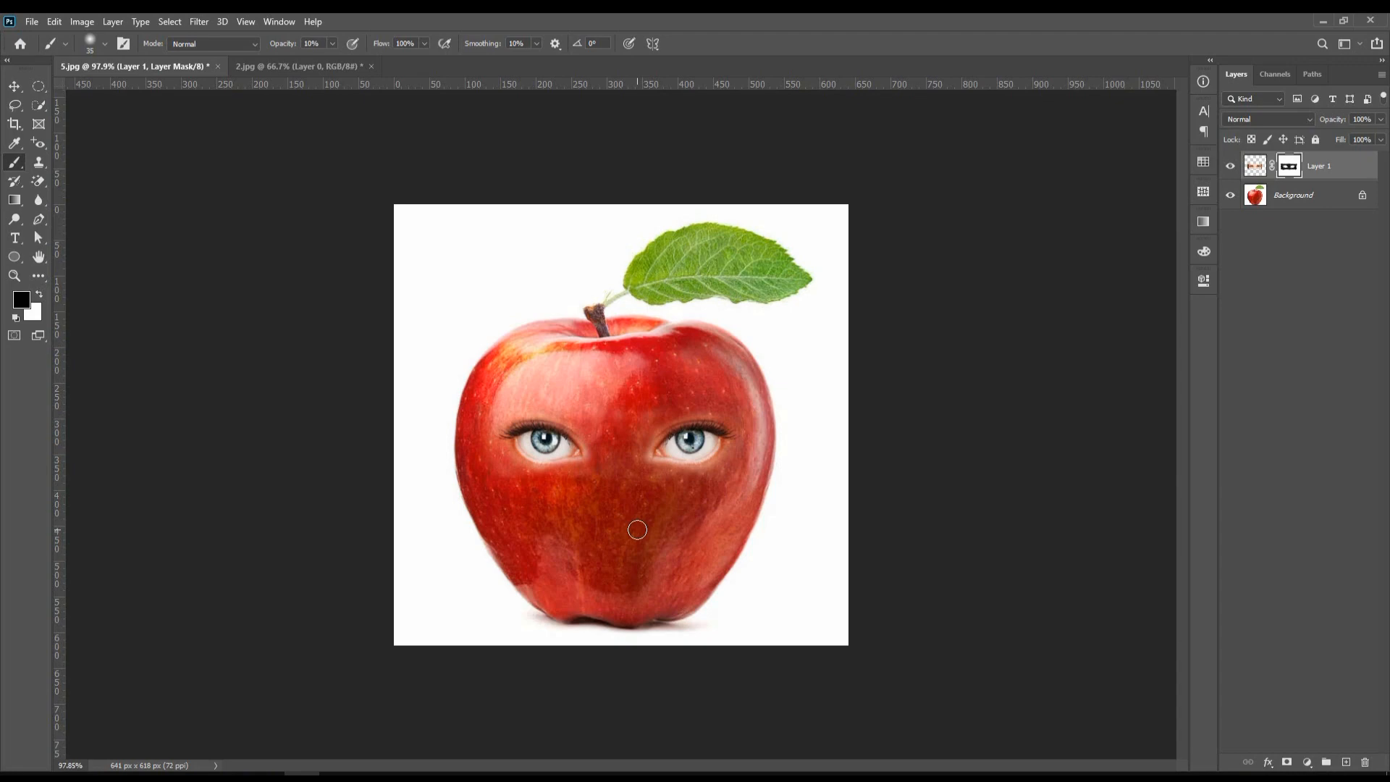
pyautogui.hotkey('ctrl', 's')
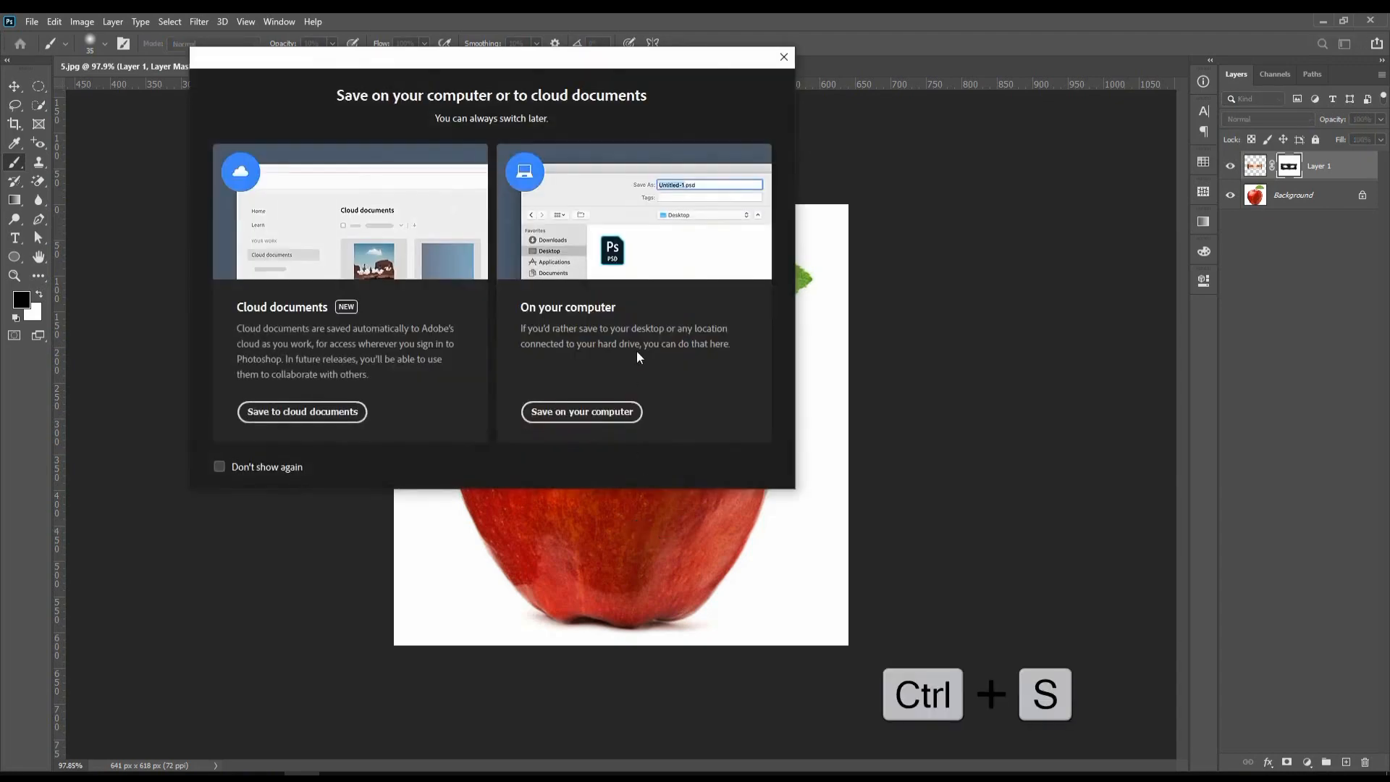
pyautogui.click(633, 409)
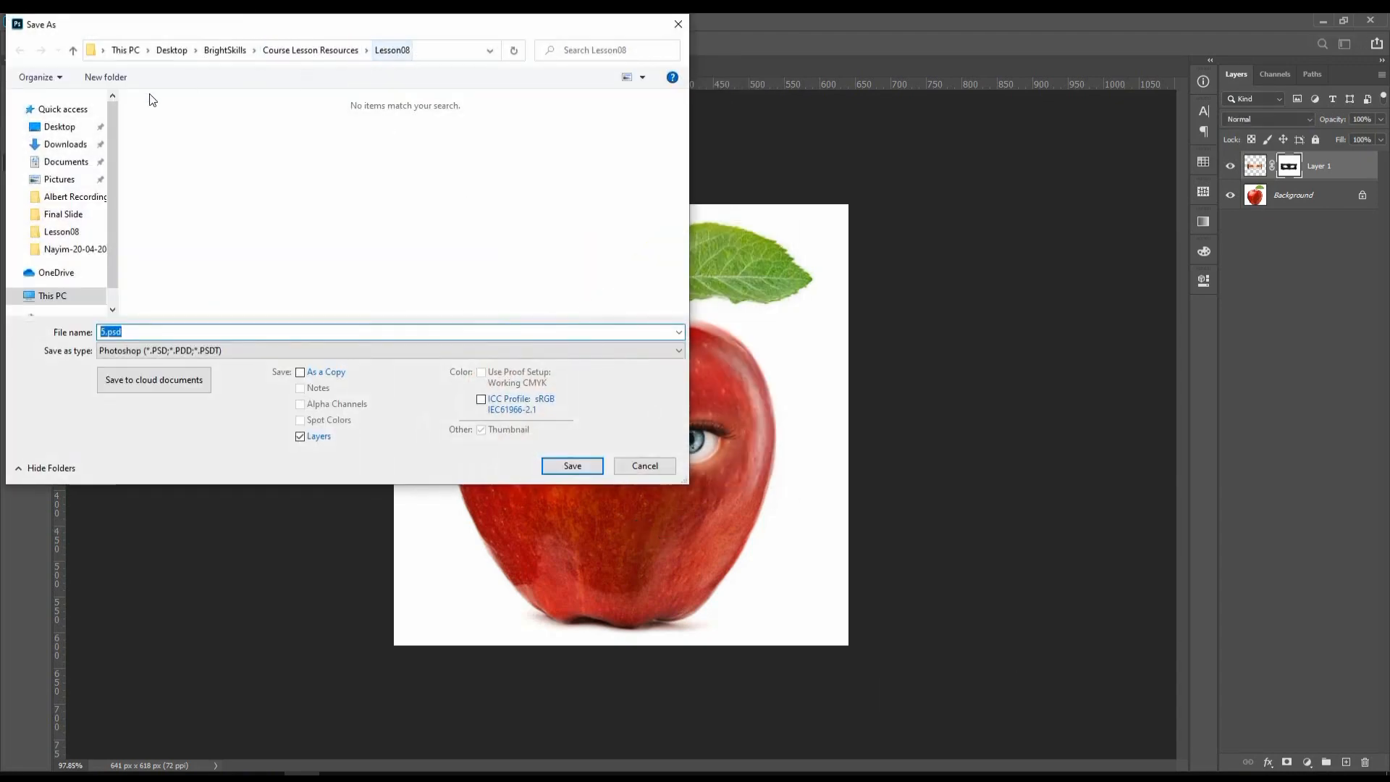
pyautogui.click(65, 126)
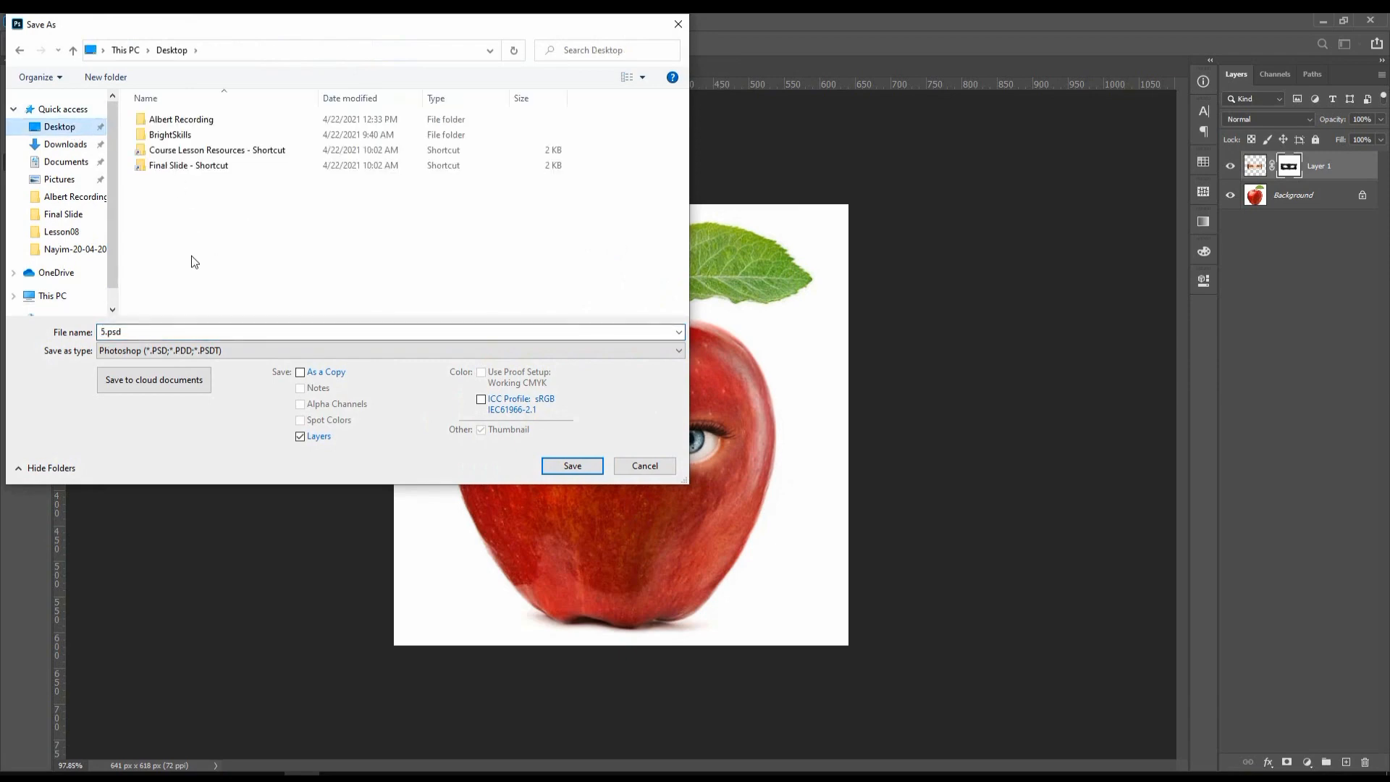
pyautogui.click(572, 465)
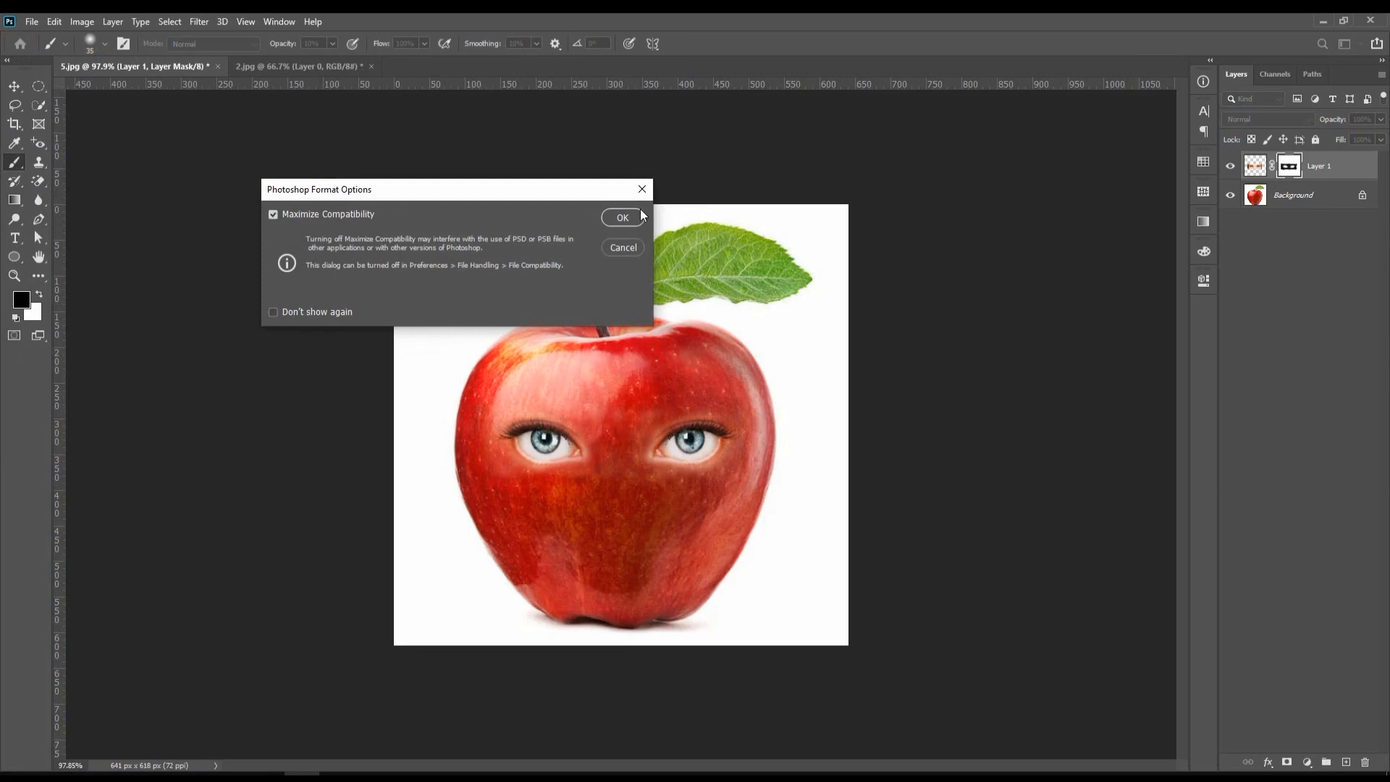
pyautogui.click(644, 216)
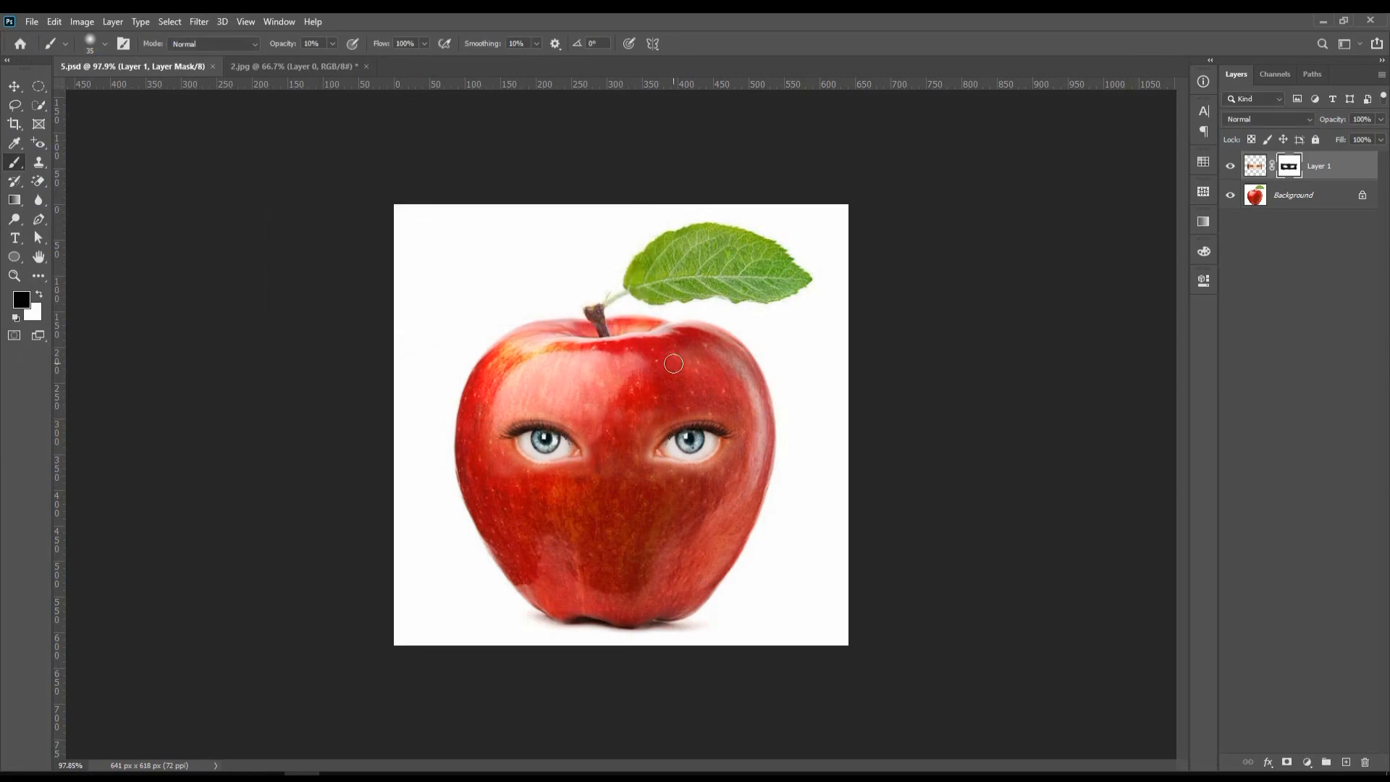
# Step: Save a JPEG version of the composite as 5.jpg on the Desktop at quality 8 (High), Baseline Standard
pyautogui.click(31, 21)
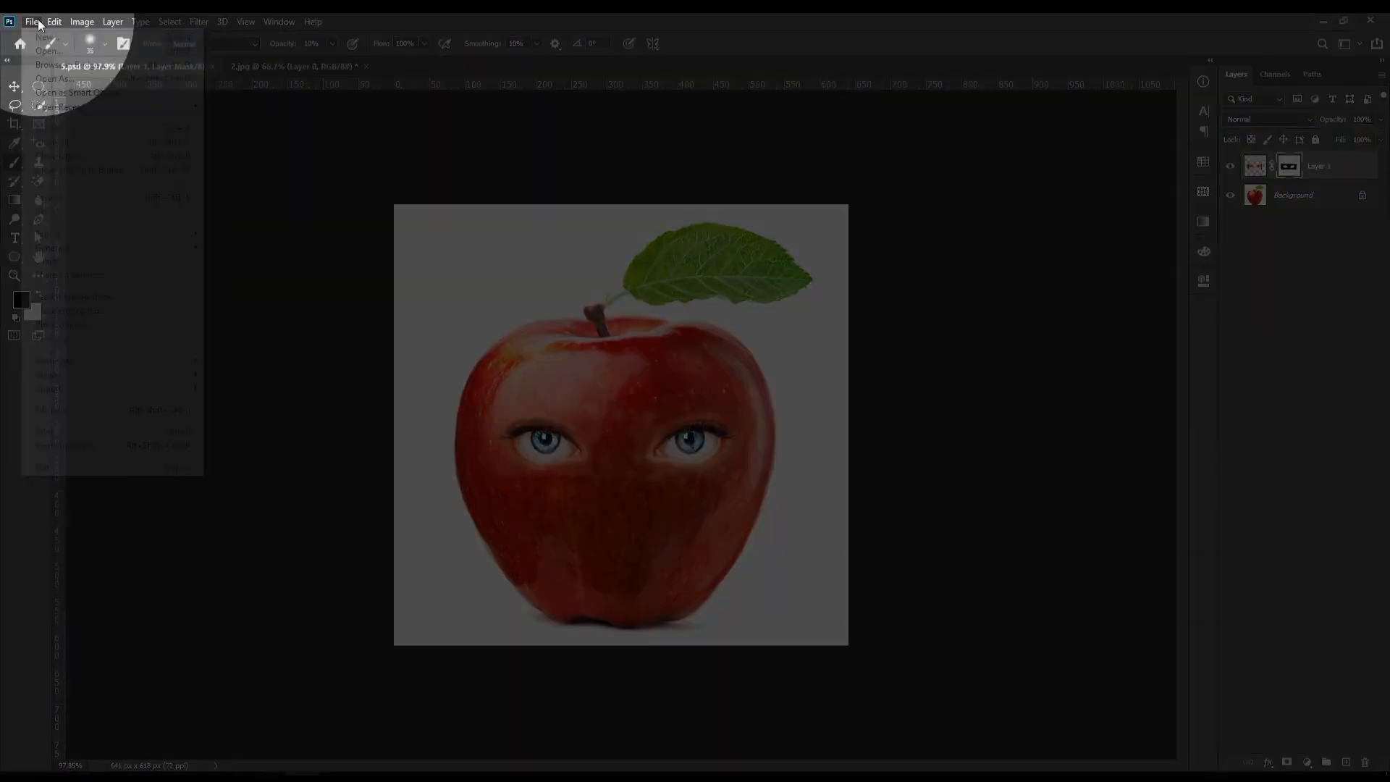
pyautogui.click(102, 198)
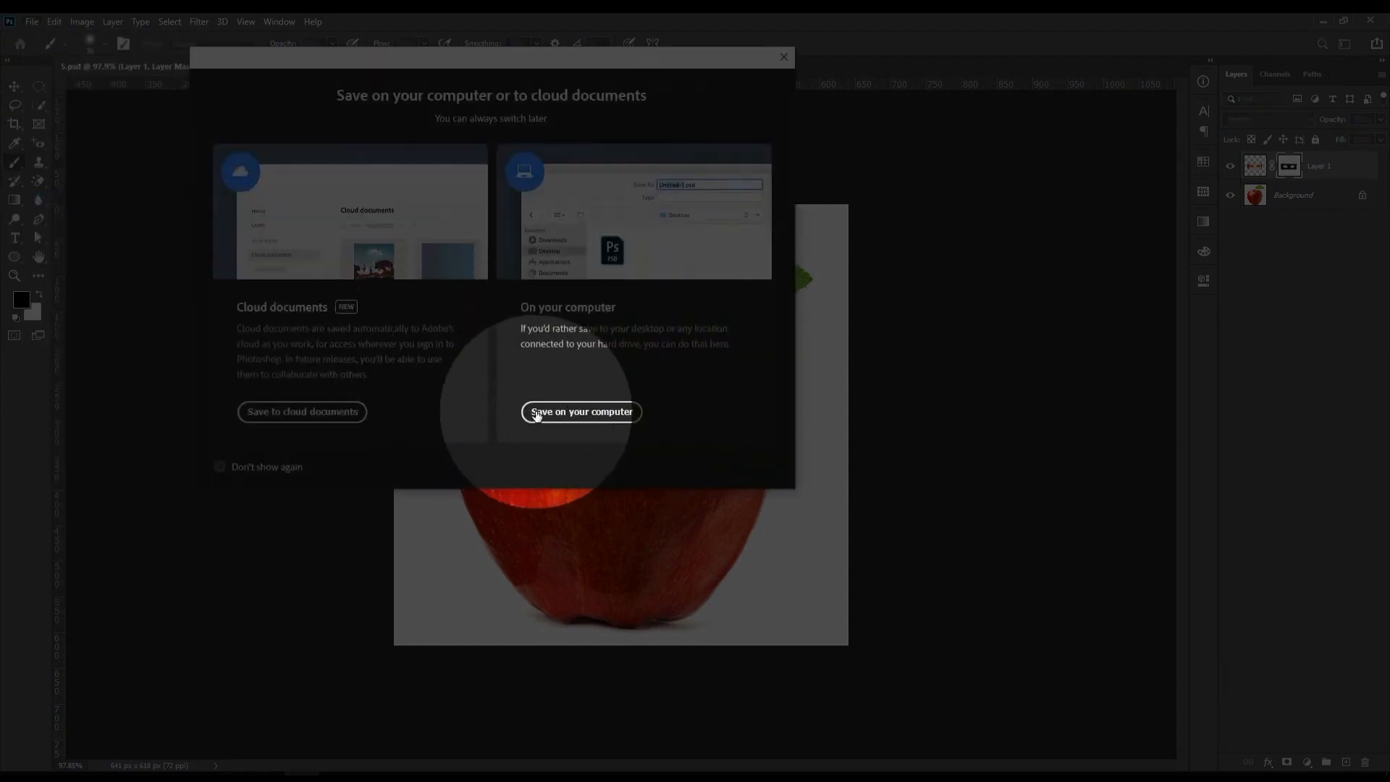
pyautogui.click(537, 408)
pyautogui.click(267, 349)
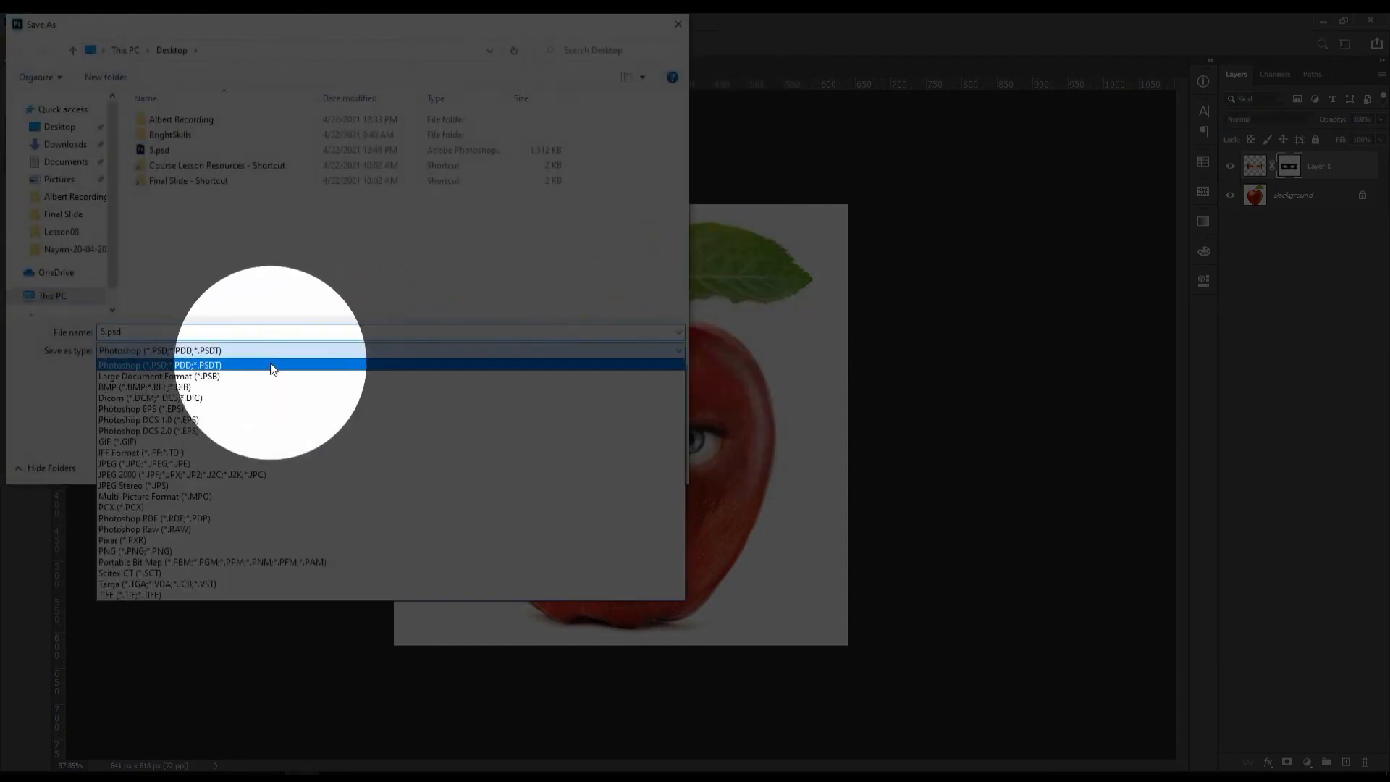
pyautogui.click(245, 463)
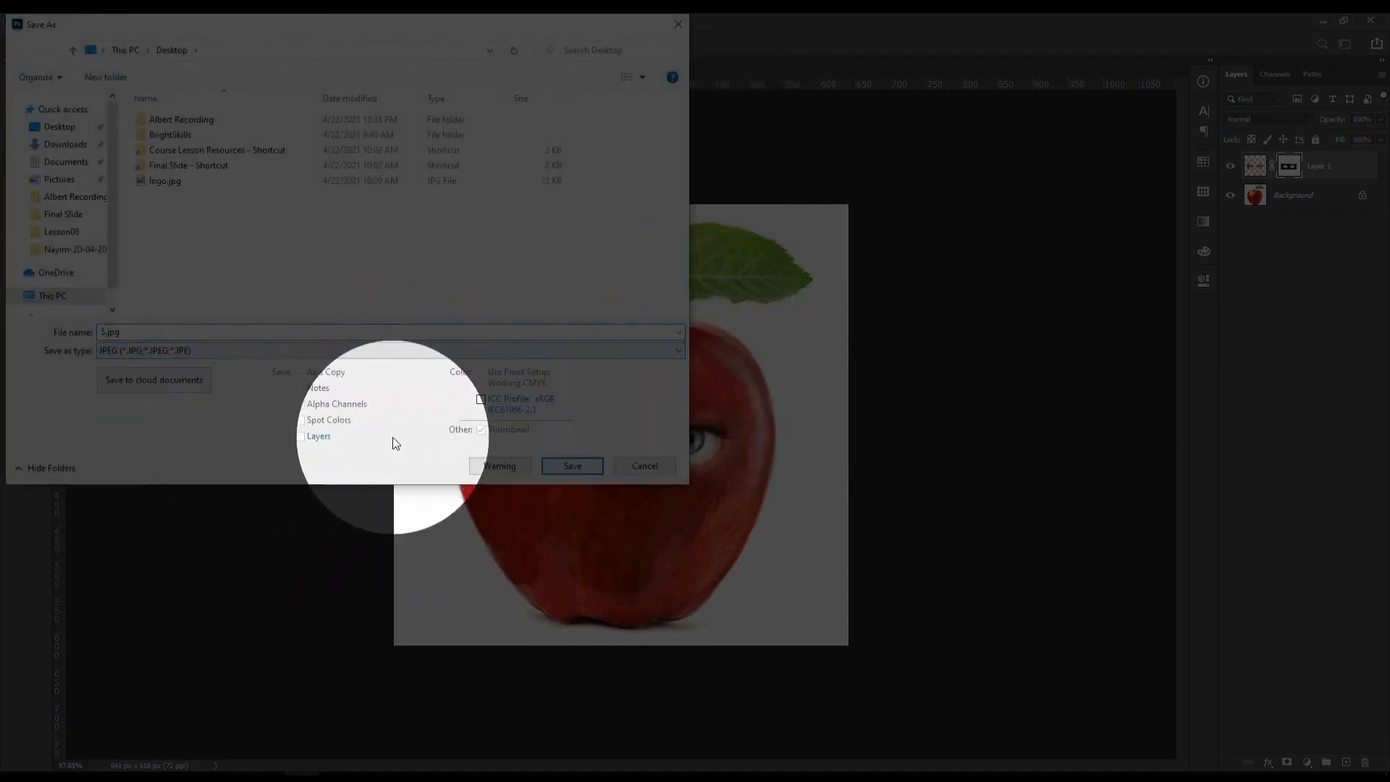
pyautogui.click(572, 467)
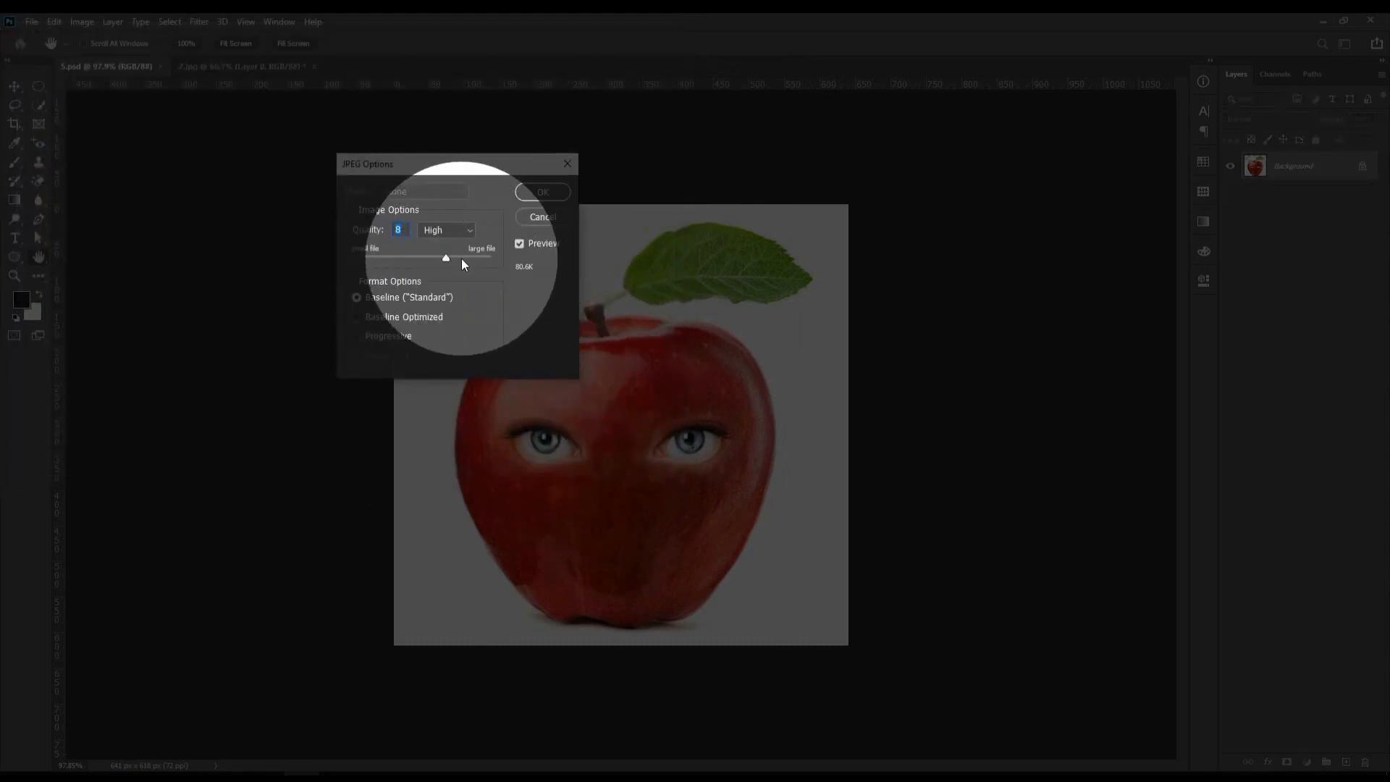
pyautogui.click(545, 193)
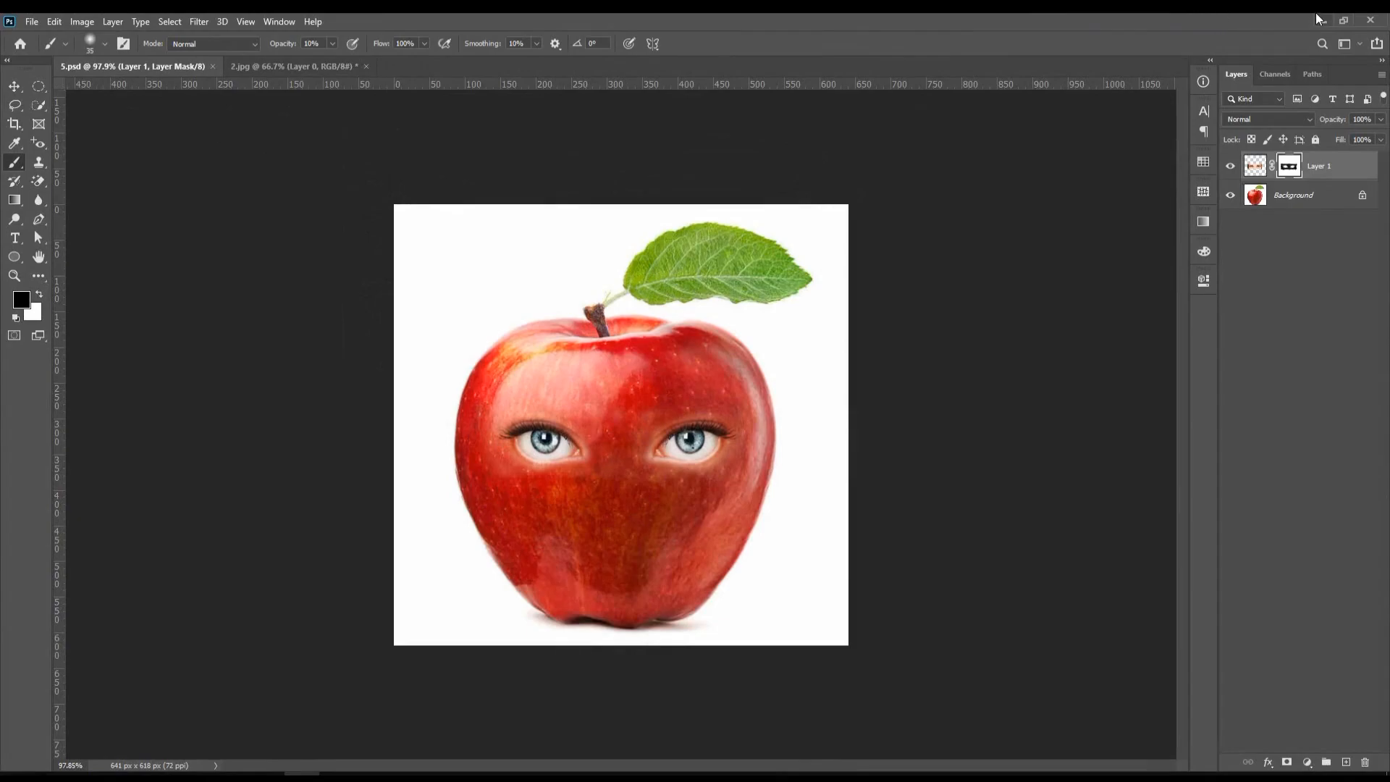
# Step: Switch to the Windows desktop and open the saved 5.jpg in the image viewer to check it
pyautogui.click(1319, 16)
pyautogui.click(1010, 214)
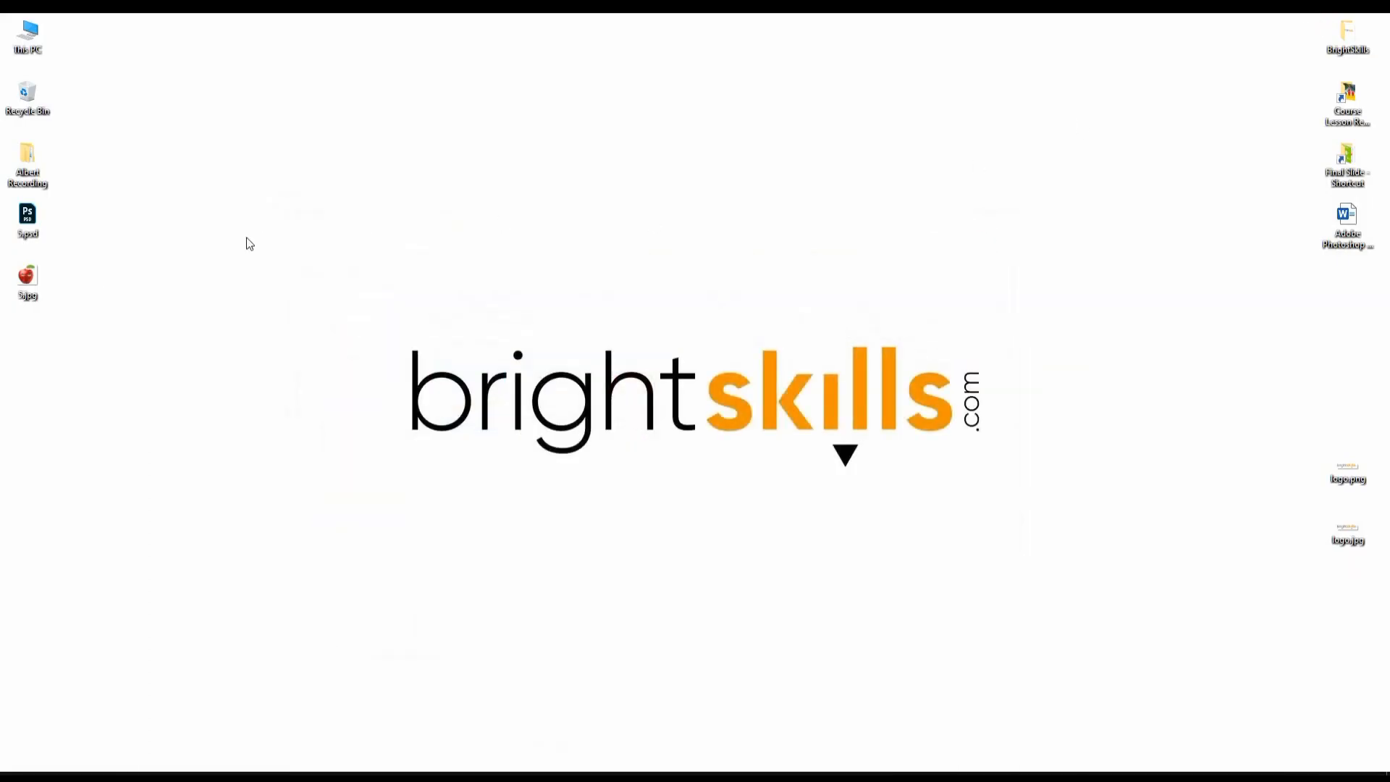
pyautogui.doubleClick(33, 278)
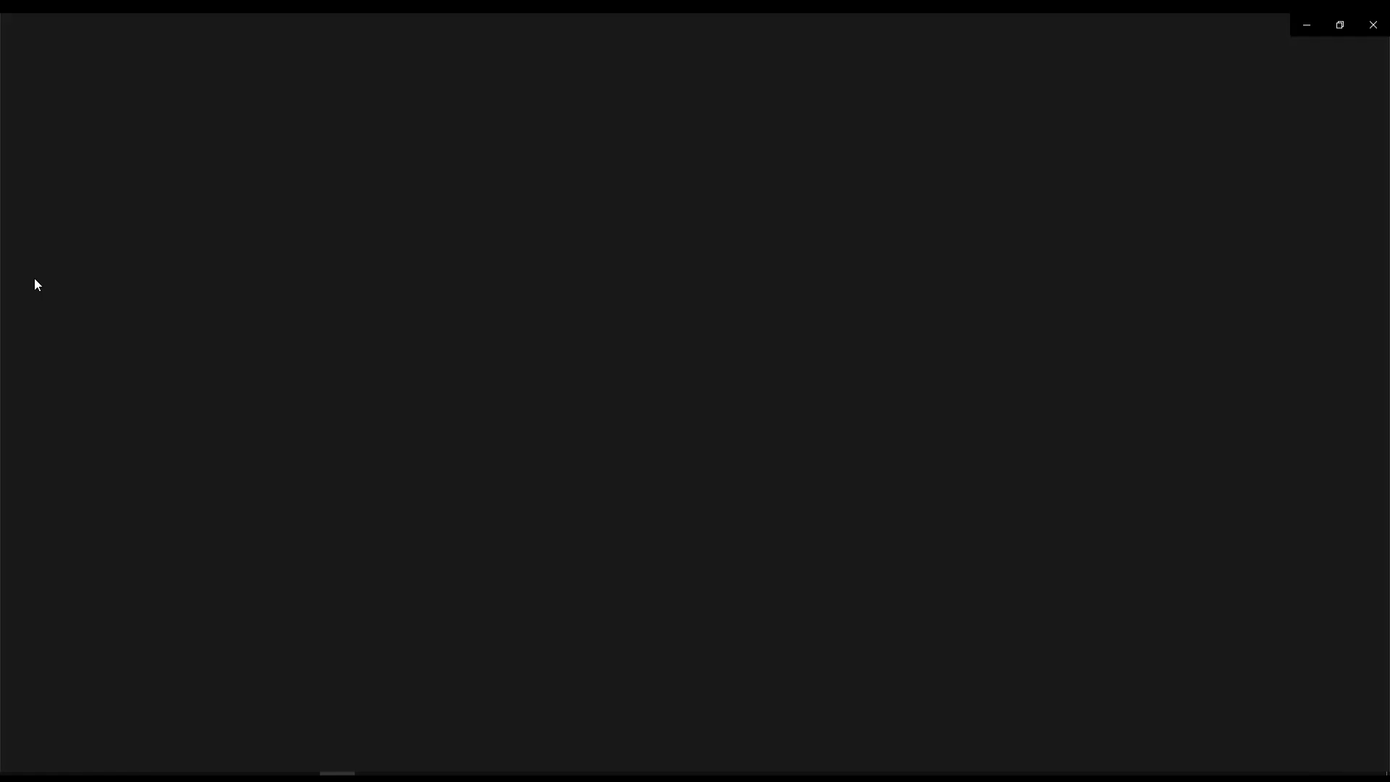